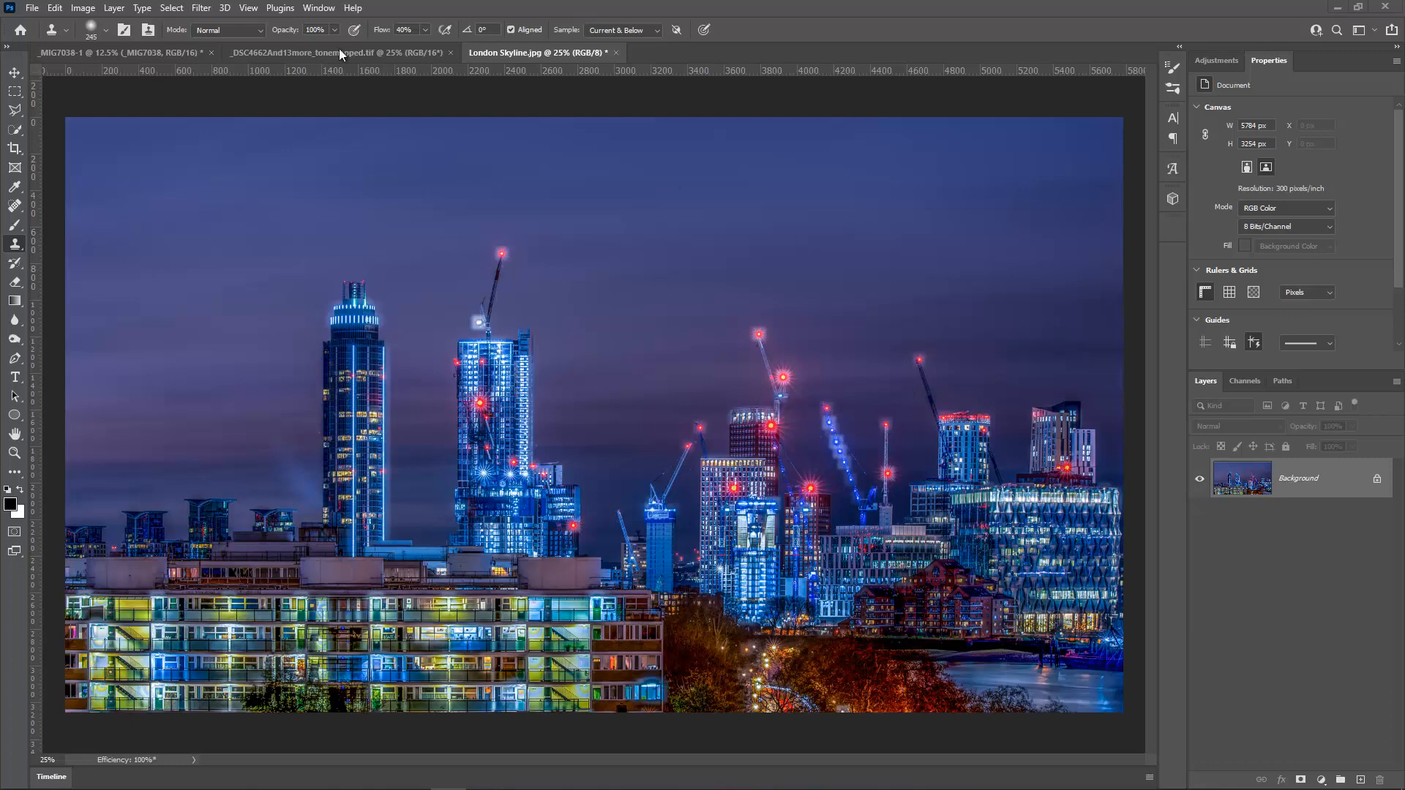
Step: Examine the file types Save As offers for the single-layer London Skyline.jpg and cancel without saving
click(32, 8)
click(58, 173)
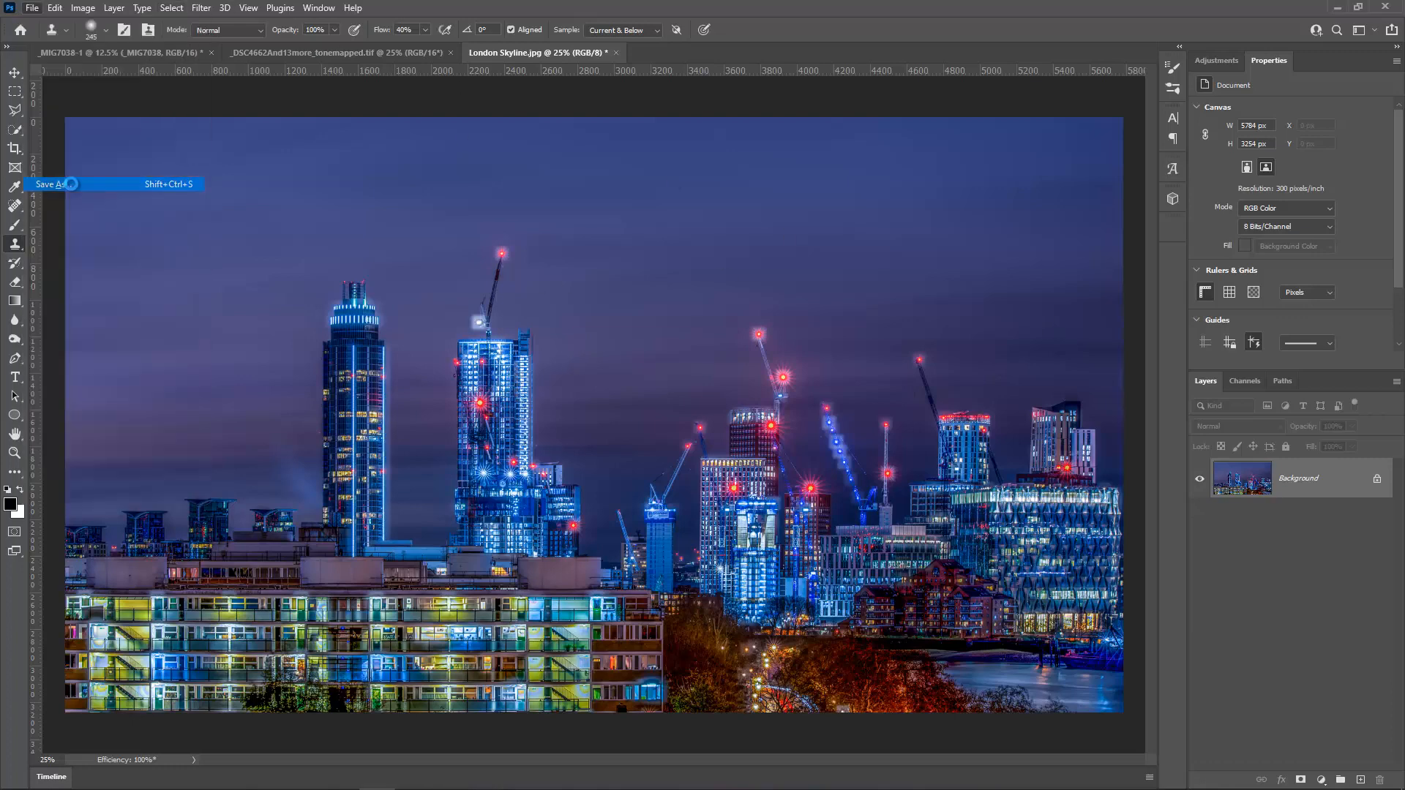
click(218, 338)
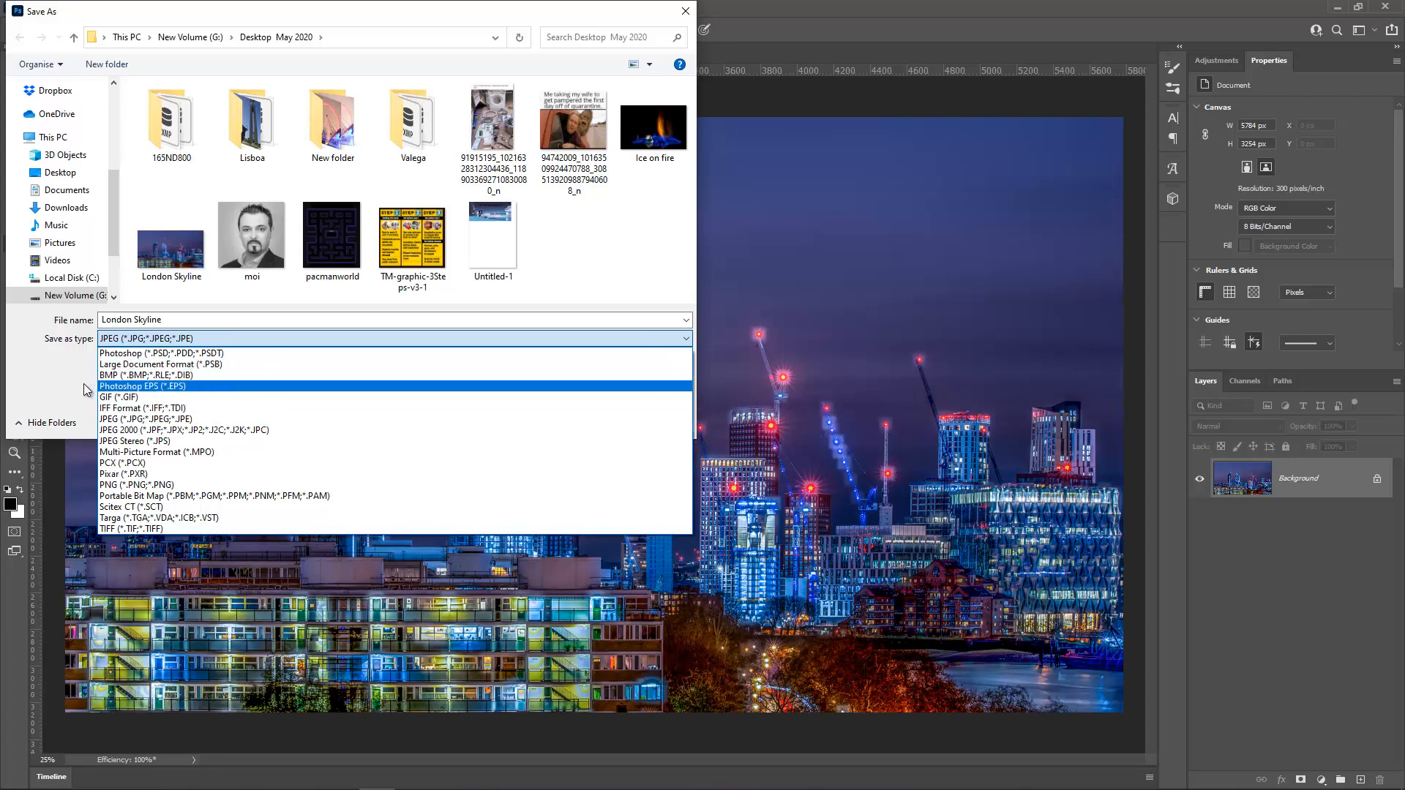
click(57, 382)
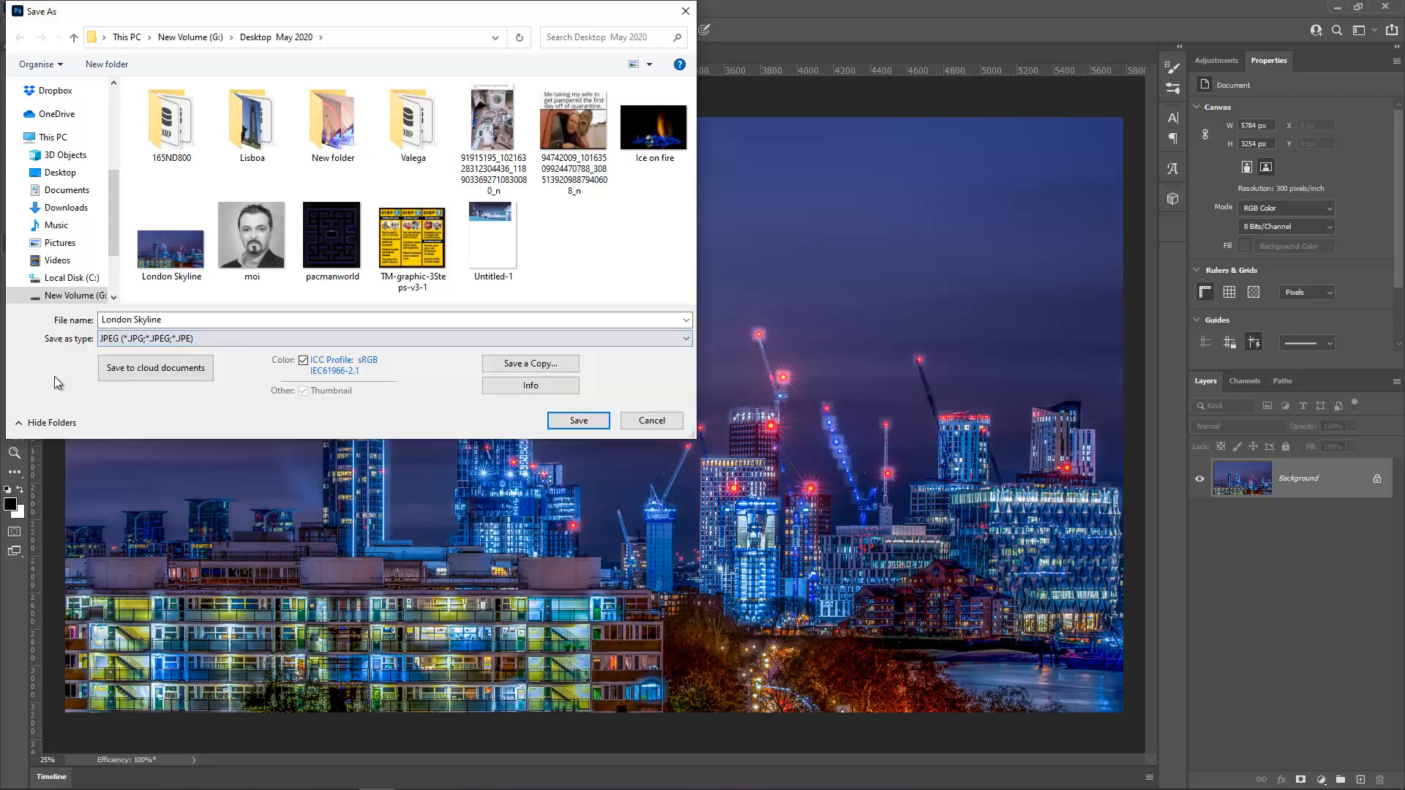
click(647, 420)
click(32, 8)
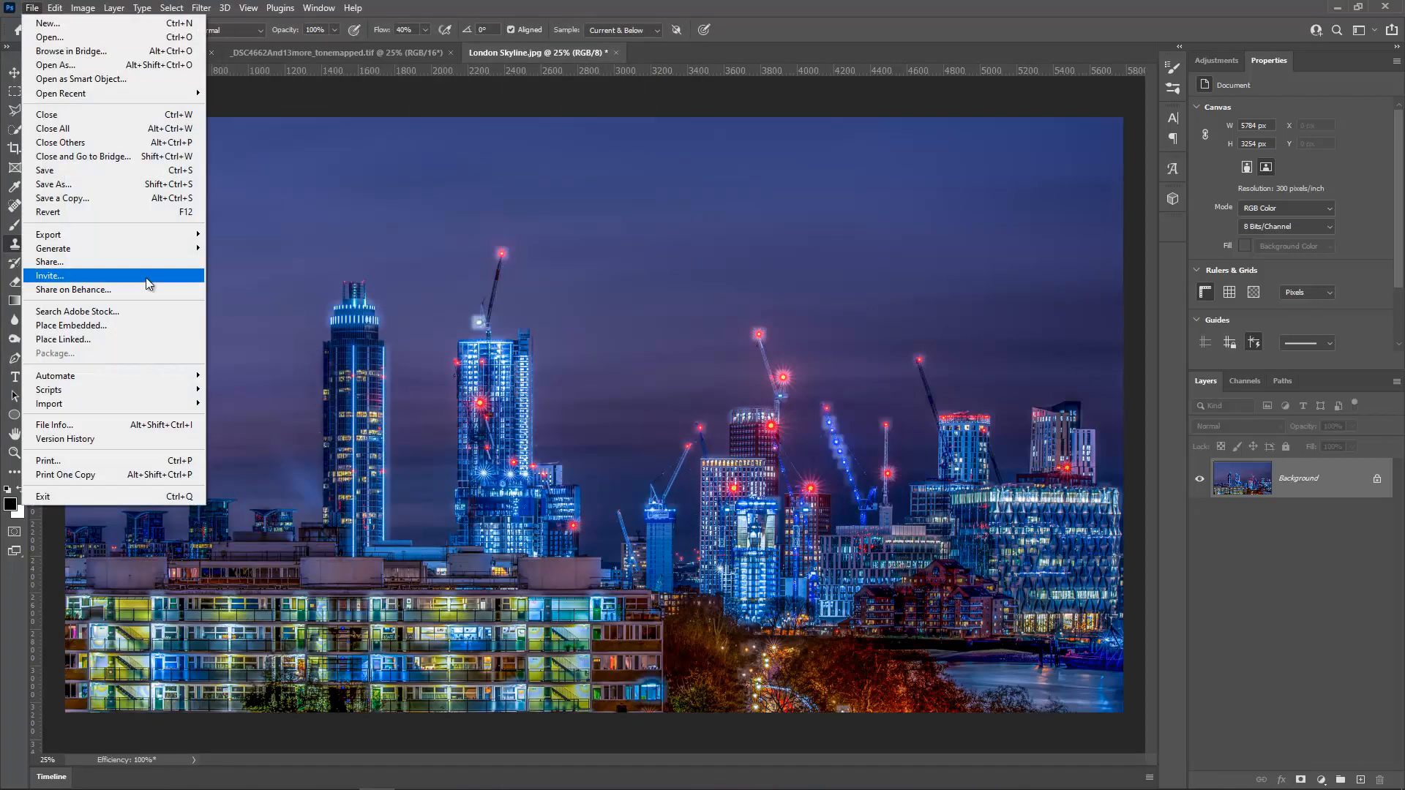
click(776, 64)
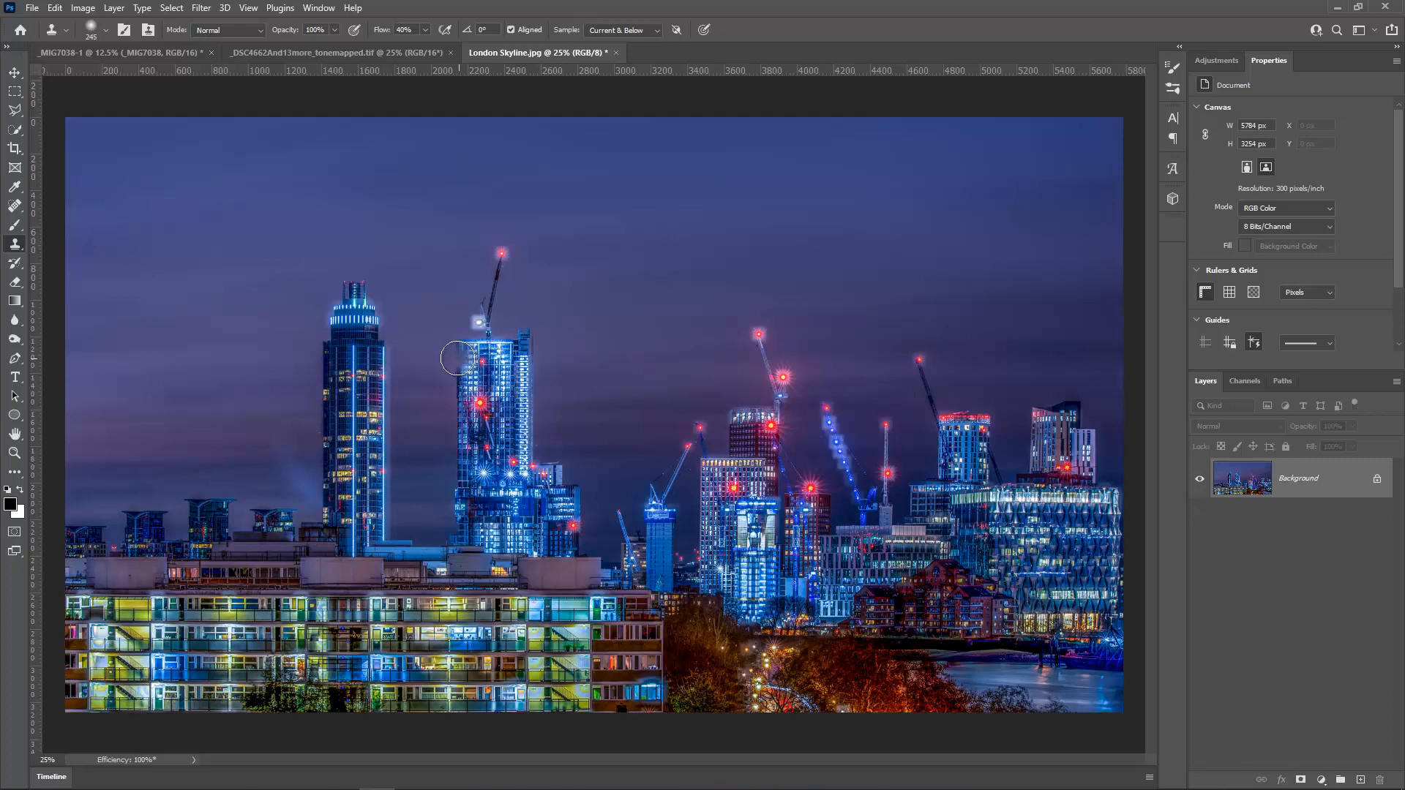
Step: Reopen Save As for the unedited skyline image, review the available file formats again, and cancel
click(33, 10)
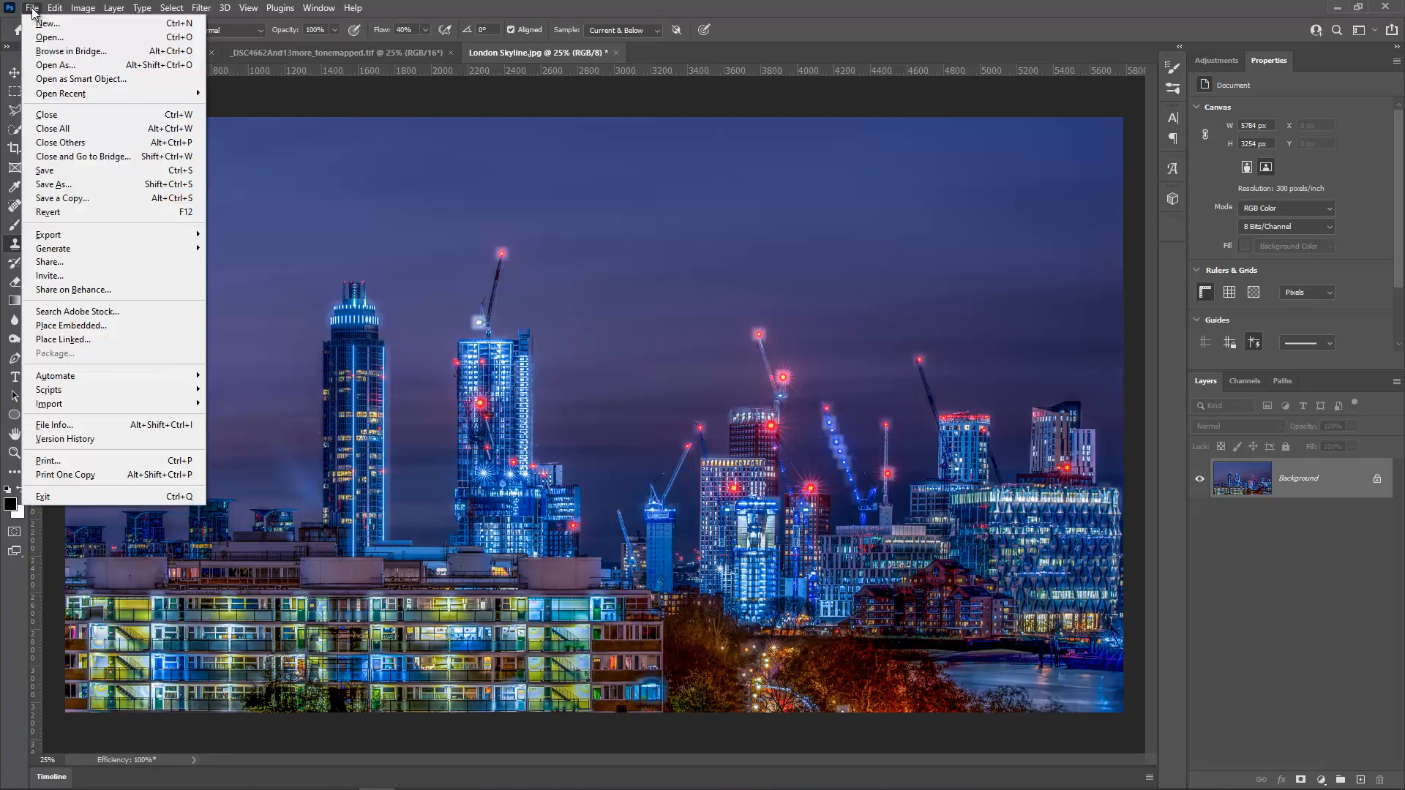
click(66, 184)
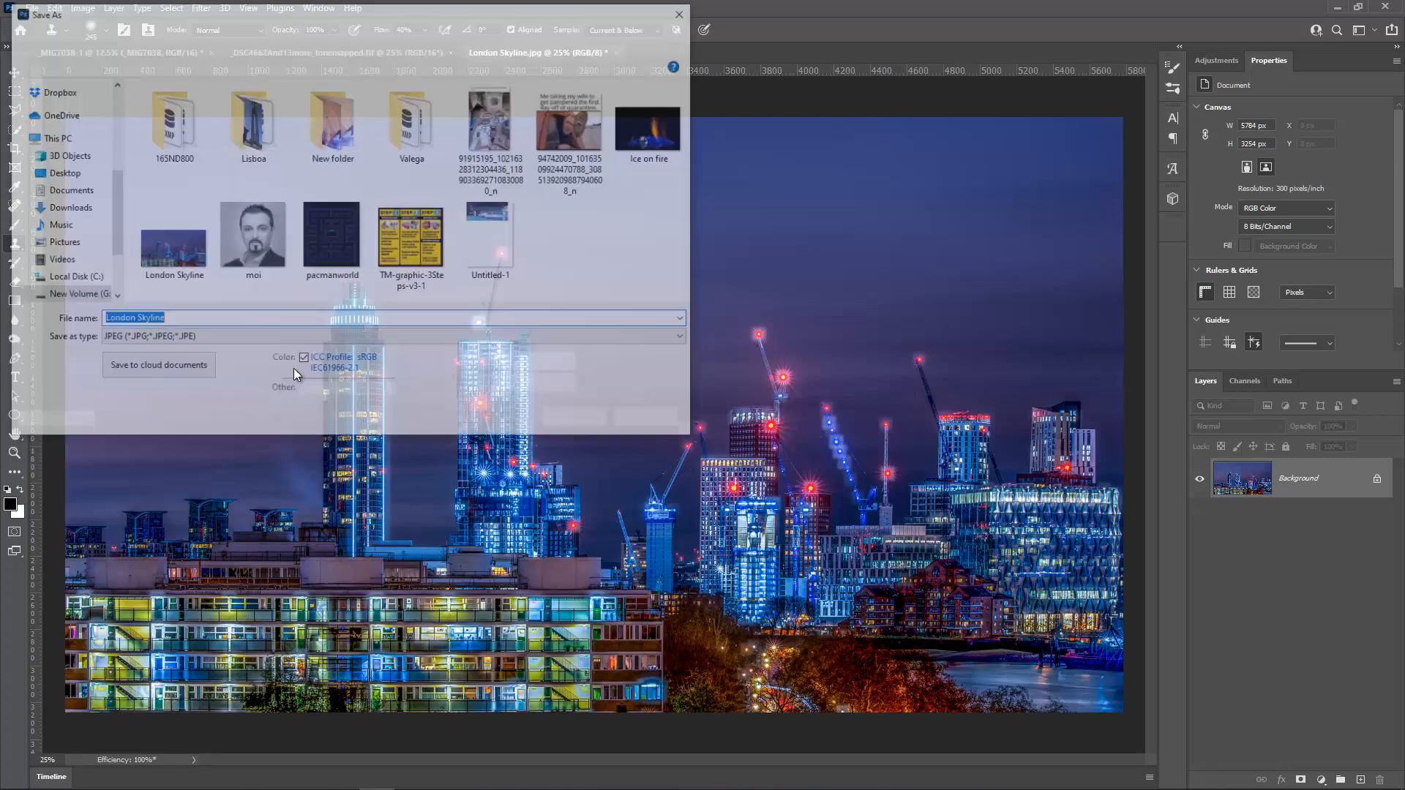
click(242, 340)
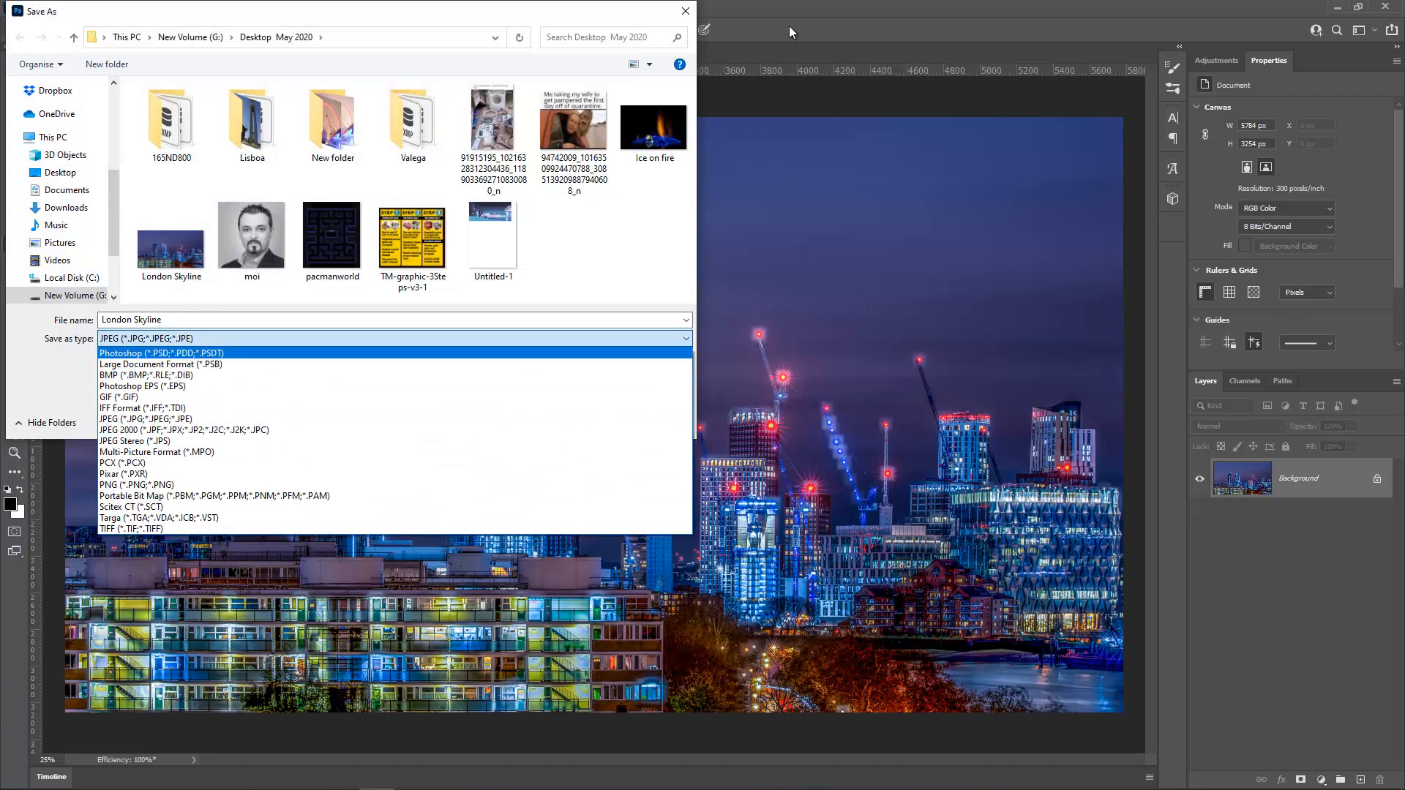
click(685, 11)
click(685, 11)
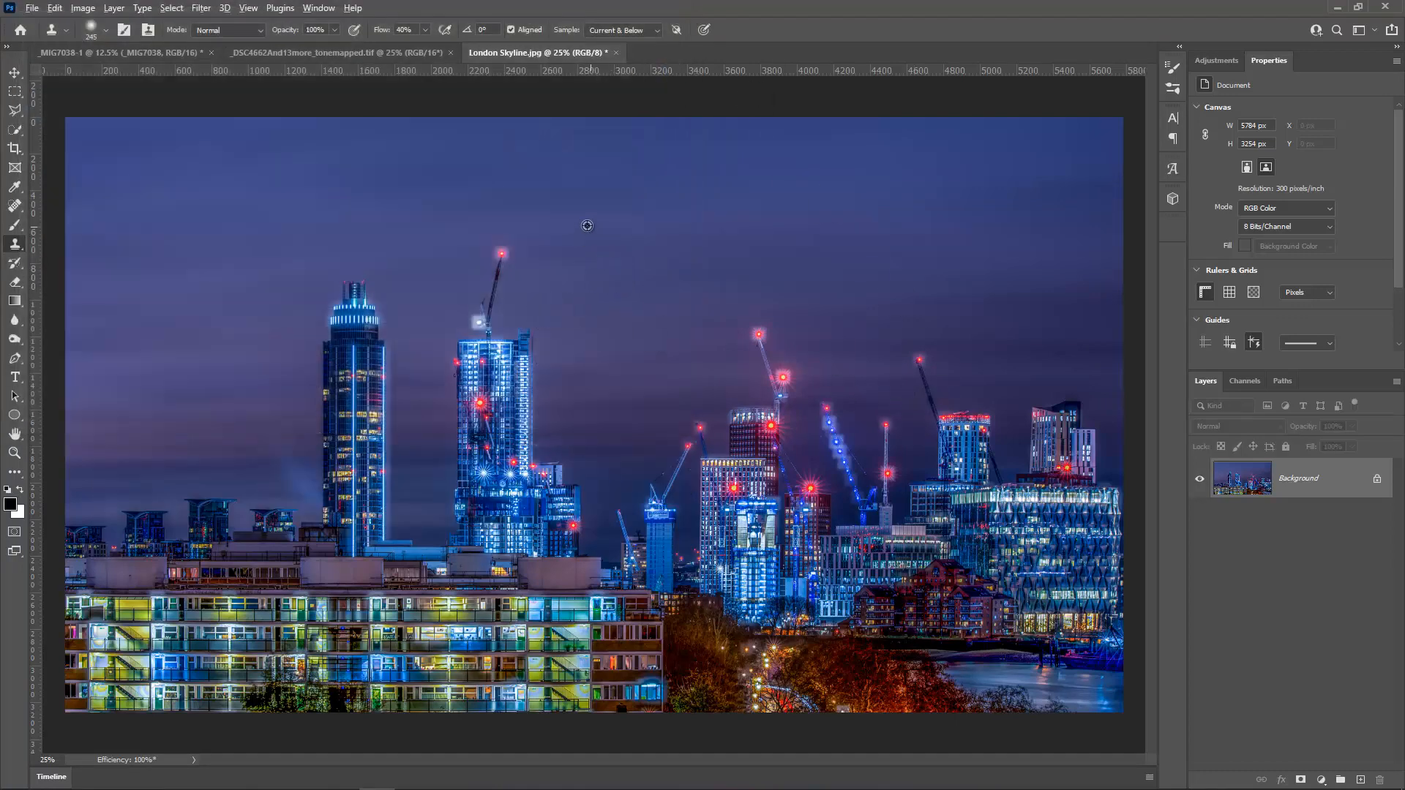
Step: Clone sky over the crane above the second tower and the upper crane tip above the central buildings, directly on the Background layer
mouse_move(546, 239)
mouse_down()
mouse_move(490, 270)
mouse_move(503, 282)
mouse_move(479, 319)
mouse_up()
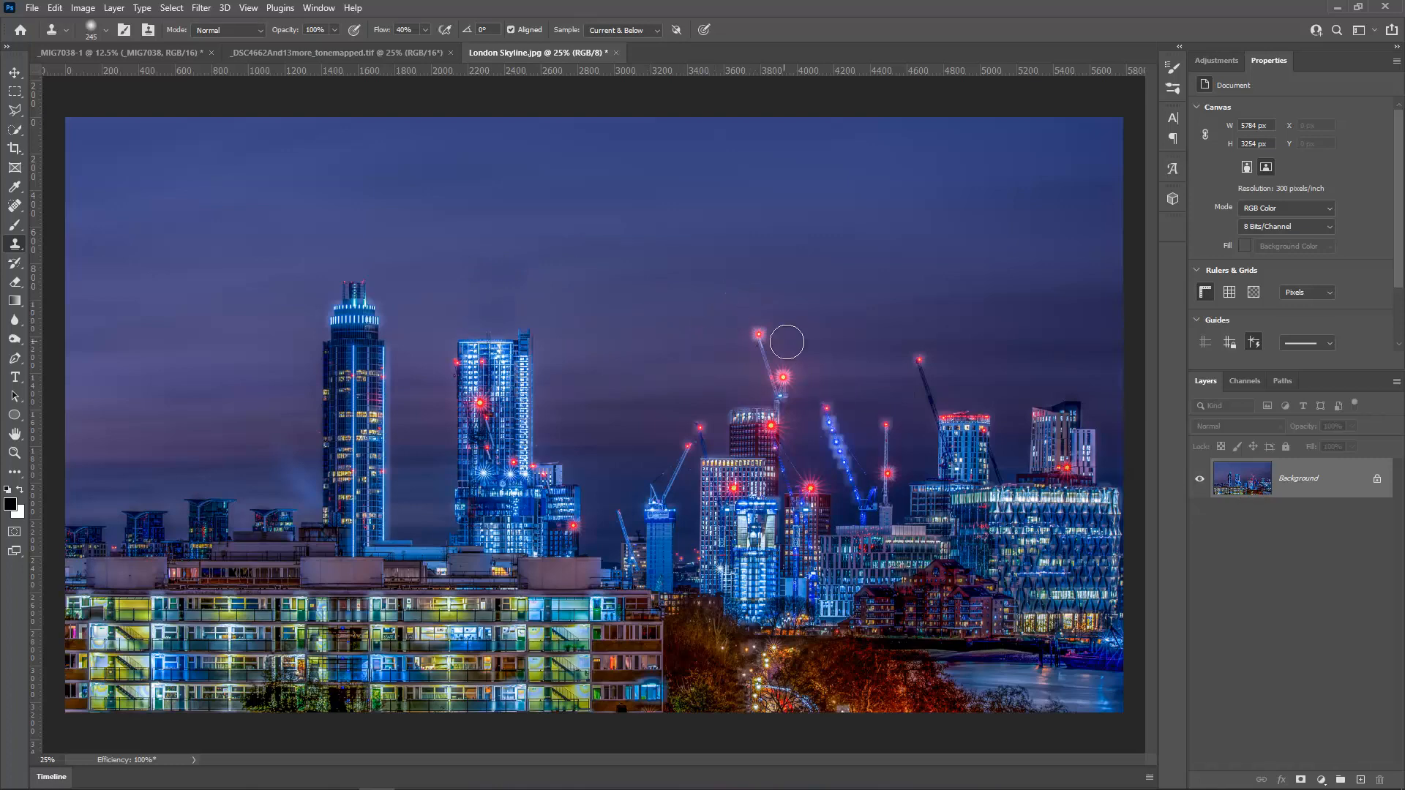
mouse_move(765, 332)
mouse_down()
mouse_move(753, 335)
mouse_move(768, 334)
mouse_up()
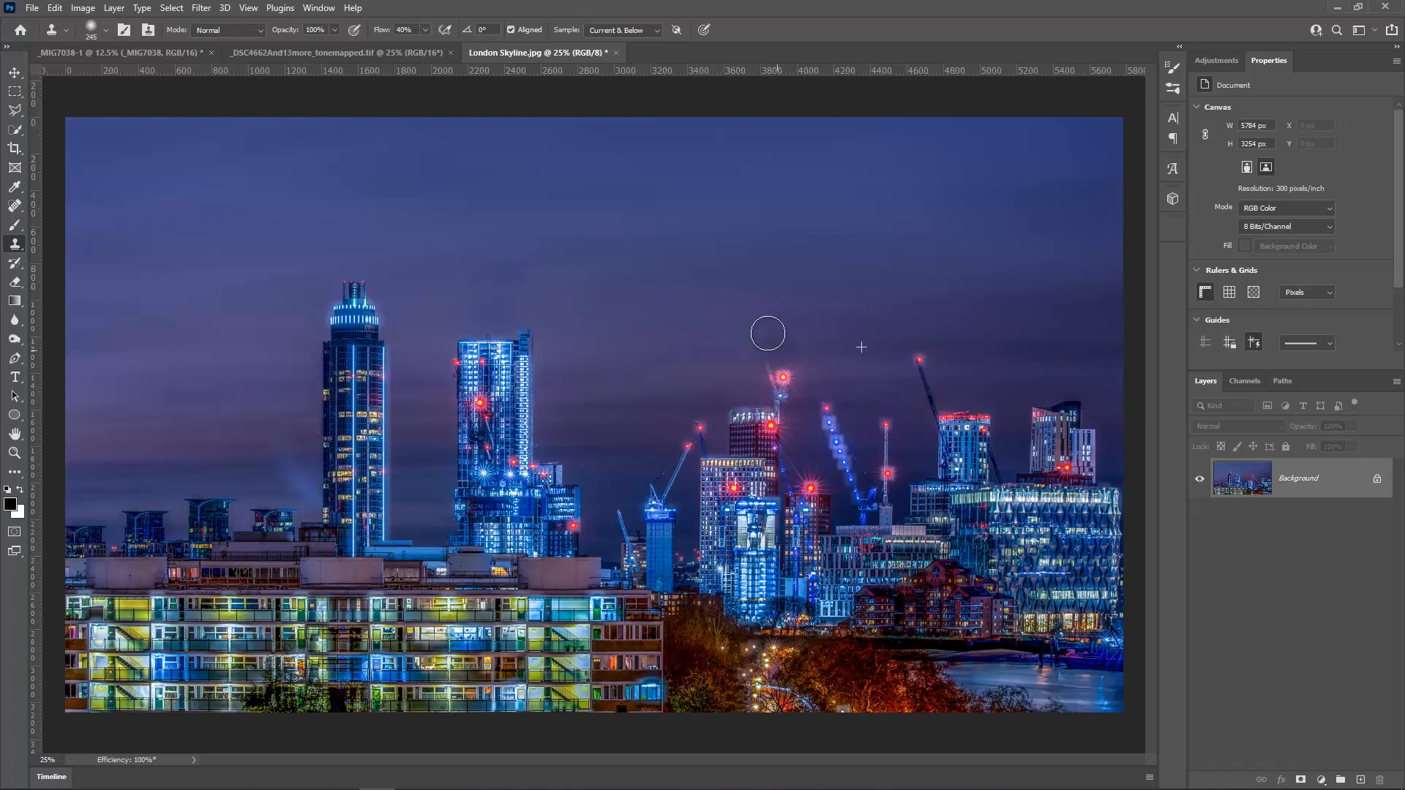
click(683, 423)
Step: Check the Save As file types for the skyline image retouched on its Background layer and cancel the save
click(33, 8)
click(58, 180)
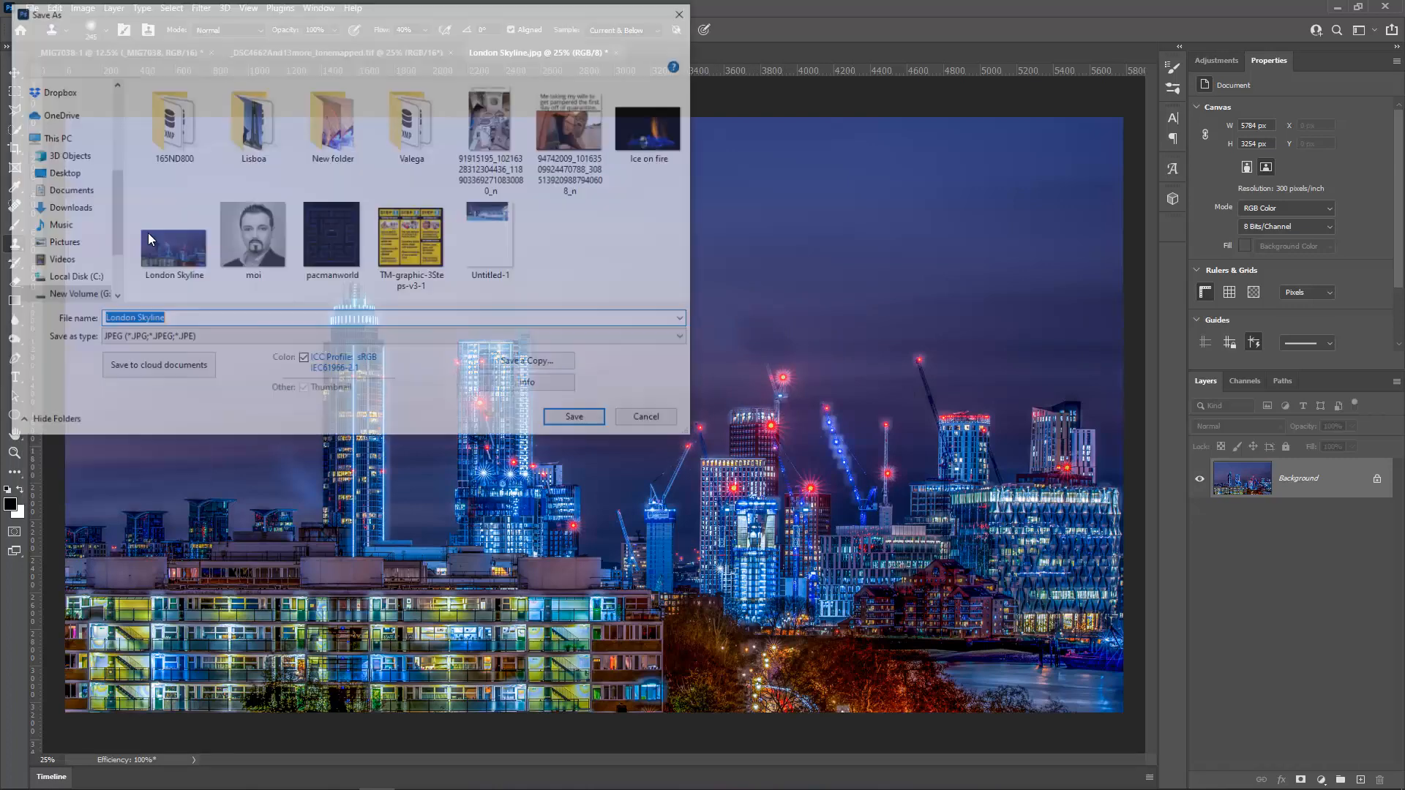
click(176, 337)
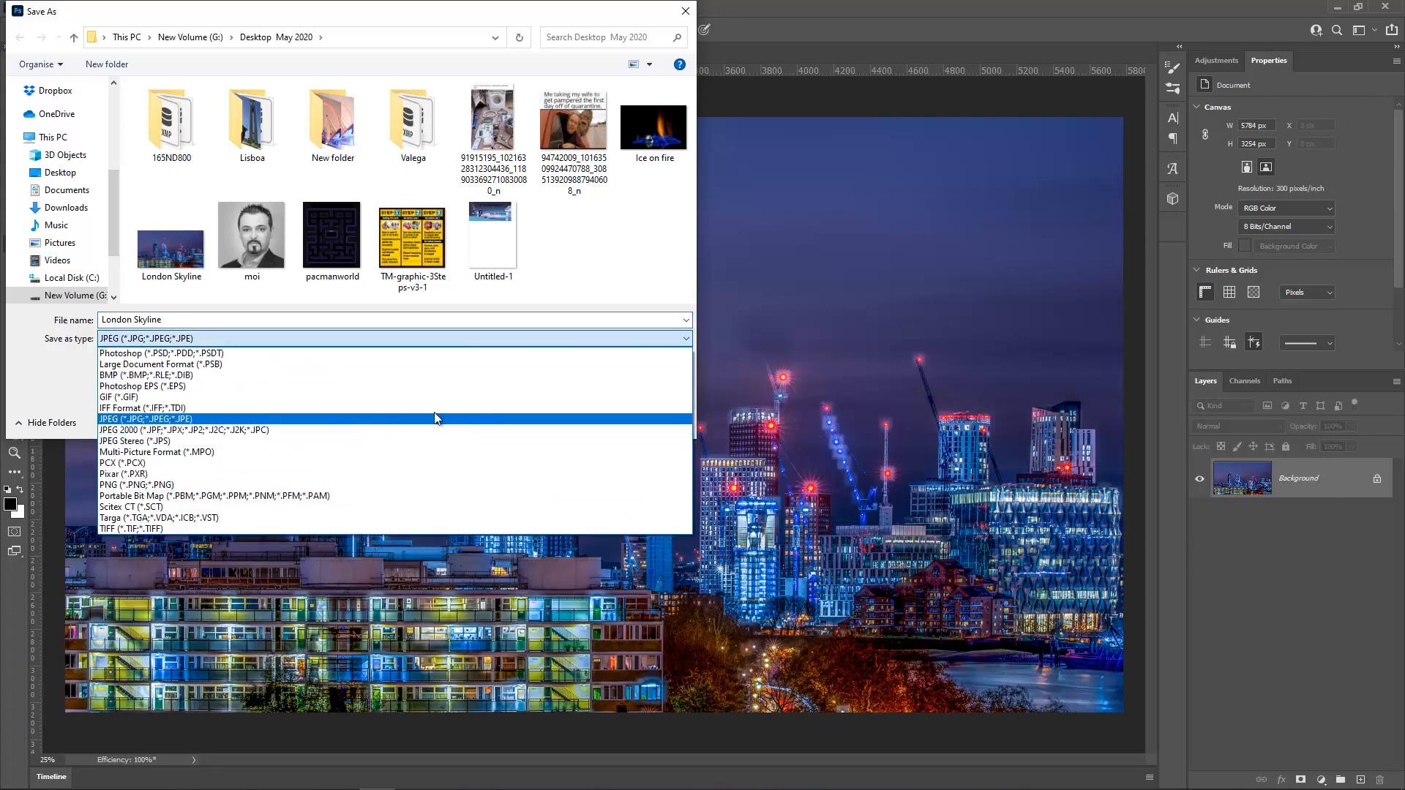
click(682, 16)
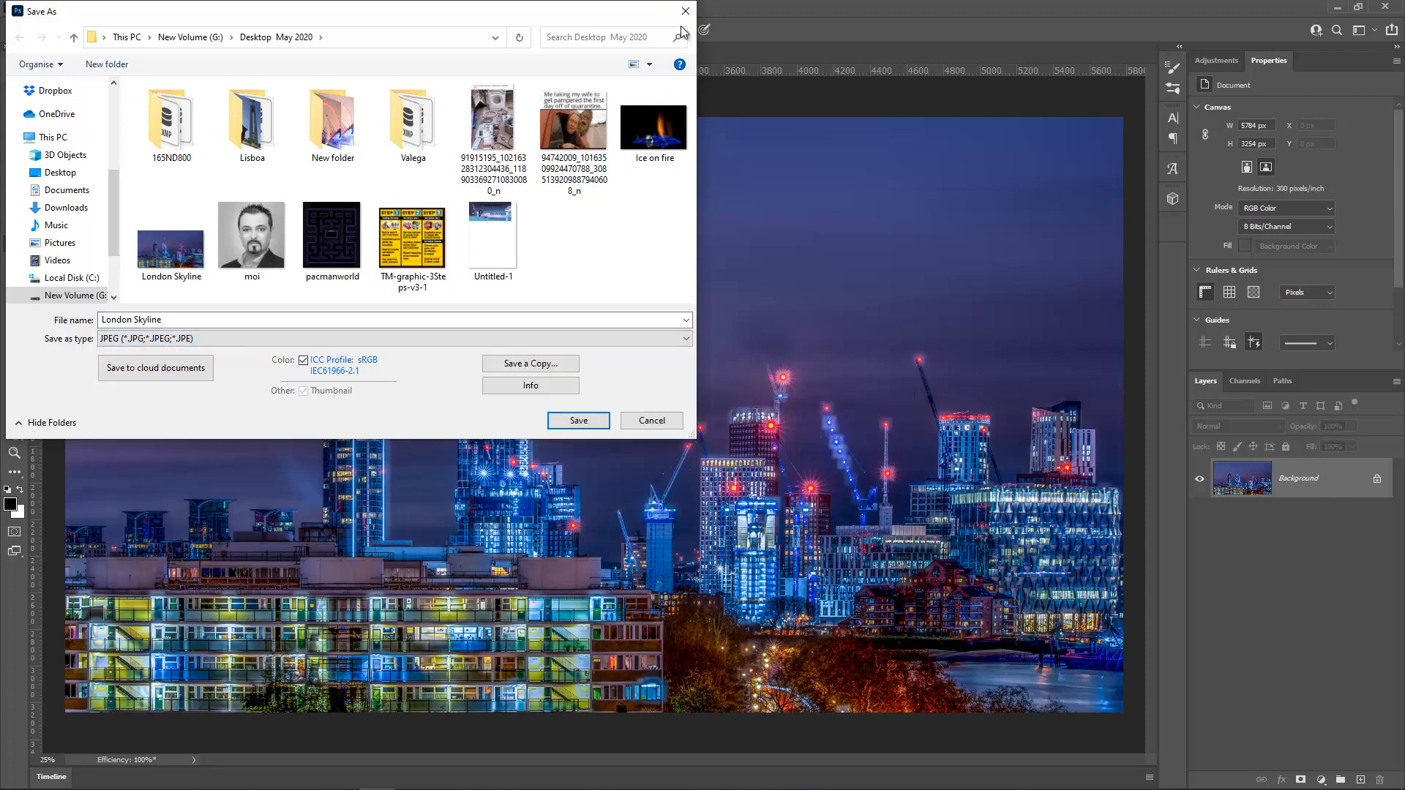
click(652, 423)
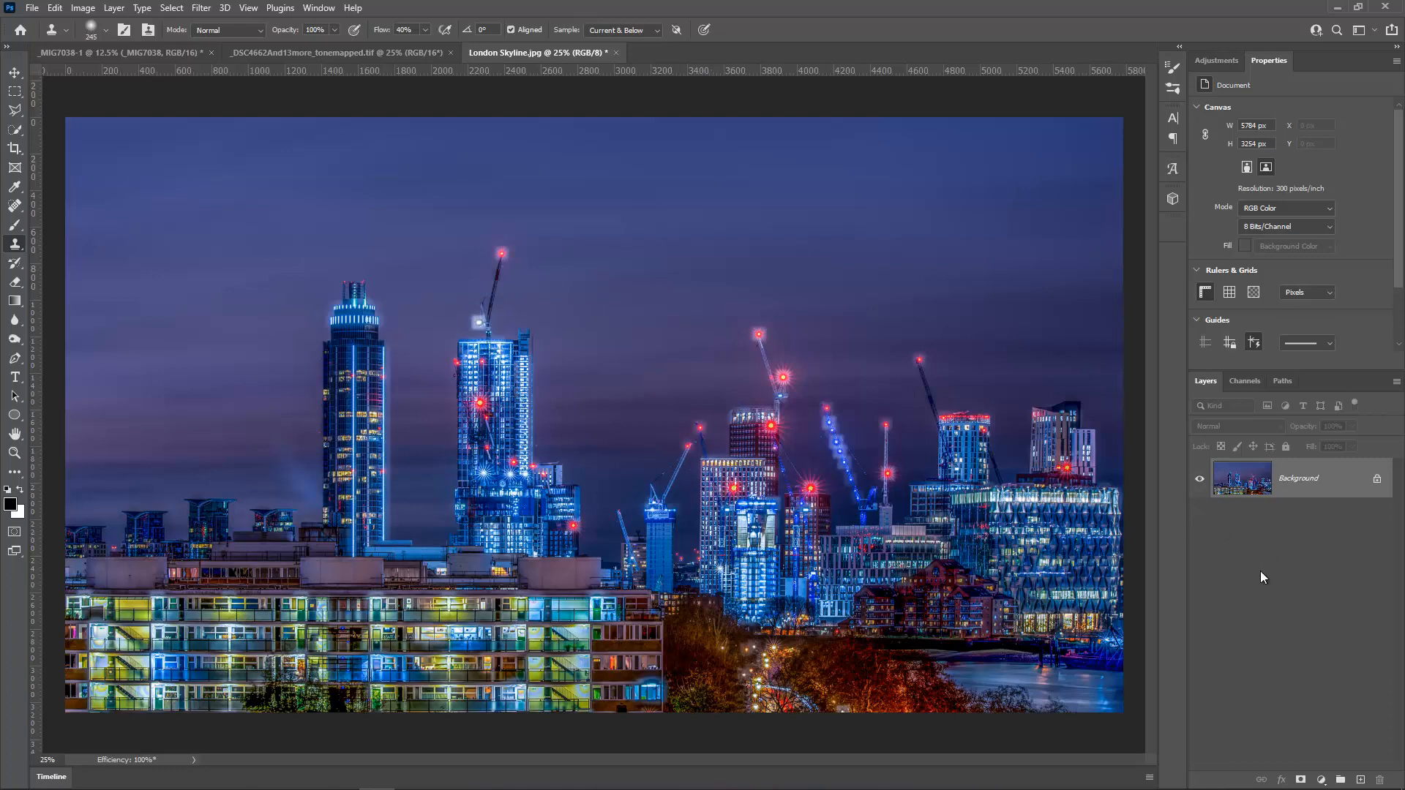
Step: Add a new layer and clone sky onto it over the second tower's crane and the upper crane tip above the central buildings
click(1360, 780)
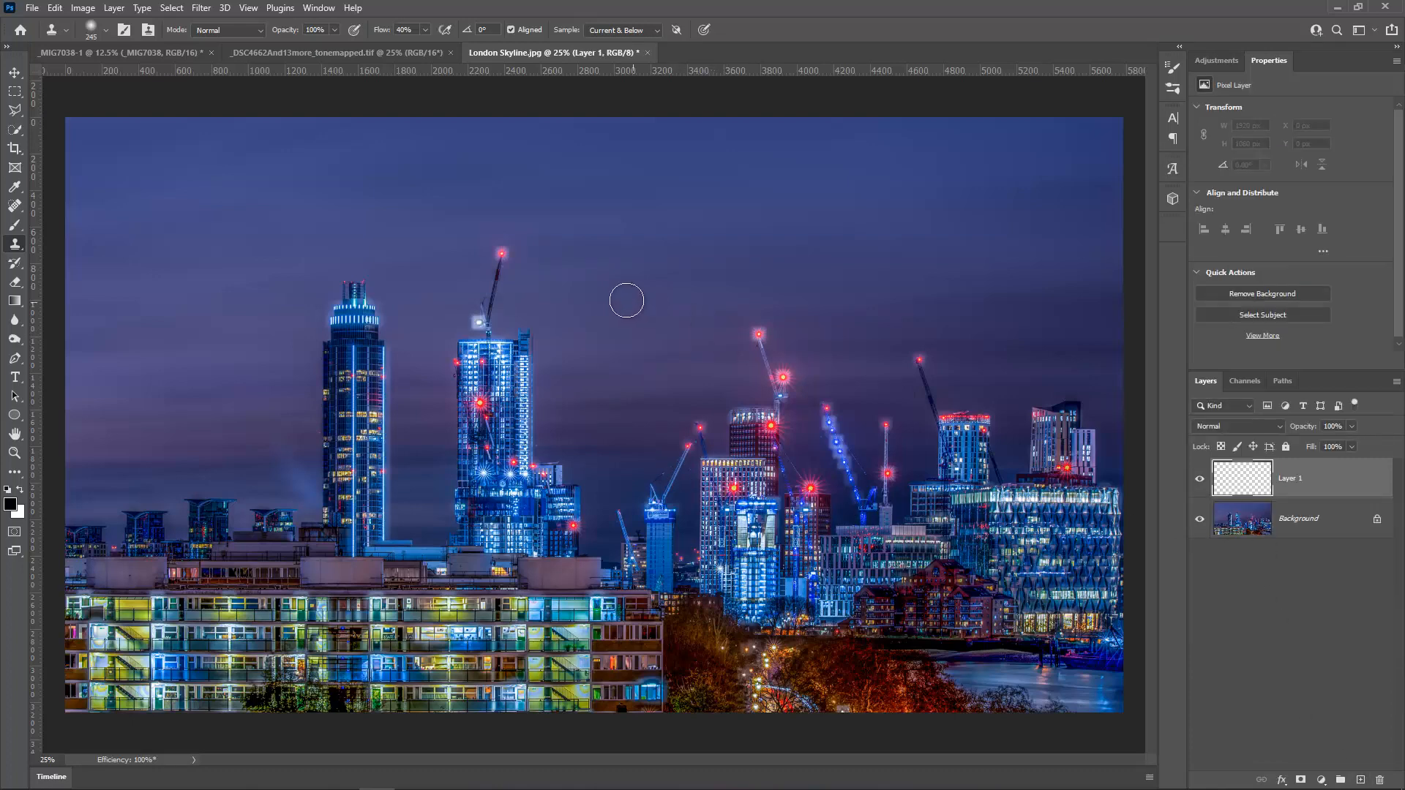
alt+click(587, 279)
mouse_move(496, 289)
mouse_down()
mouse_move(518, 249)
mouse_move(456, 280)
mouse_move(486, 287)
mouse_move(452, 297)
mouse_move(512, 315)
mouse_up()
alt+click(851, 351)
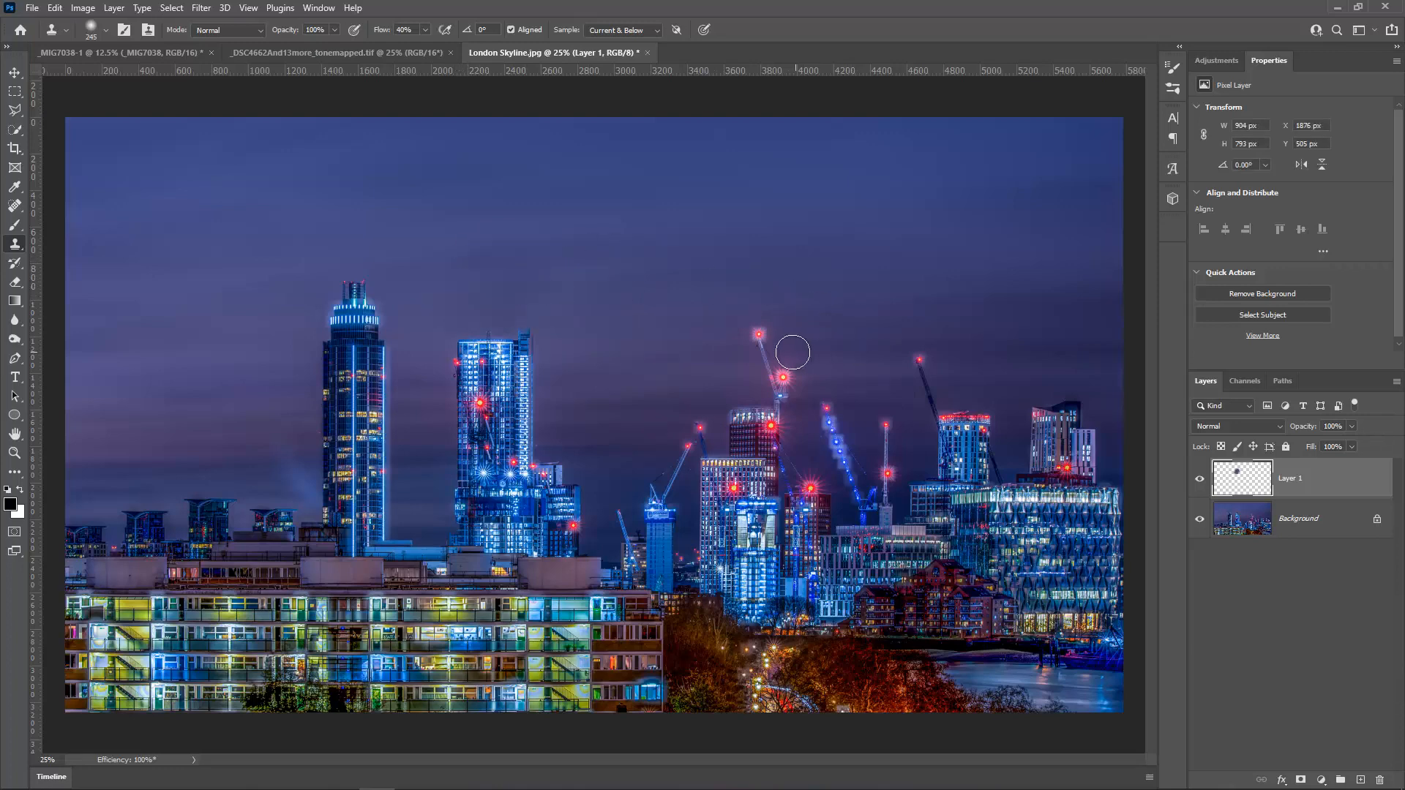
mouse_move(793, 354)
mouse_down()
mouse_move(750, 324)
mouse_move(766, 336)
mouse_up()
Step: Review which file types Save As offers for the layered London Skyline document and cancel without saving
click(32, 7)
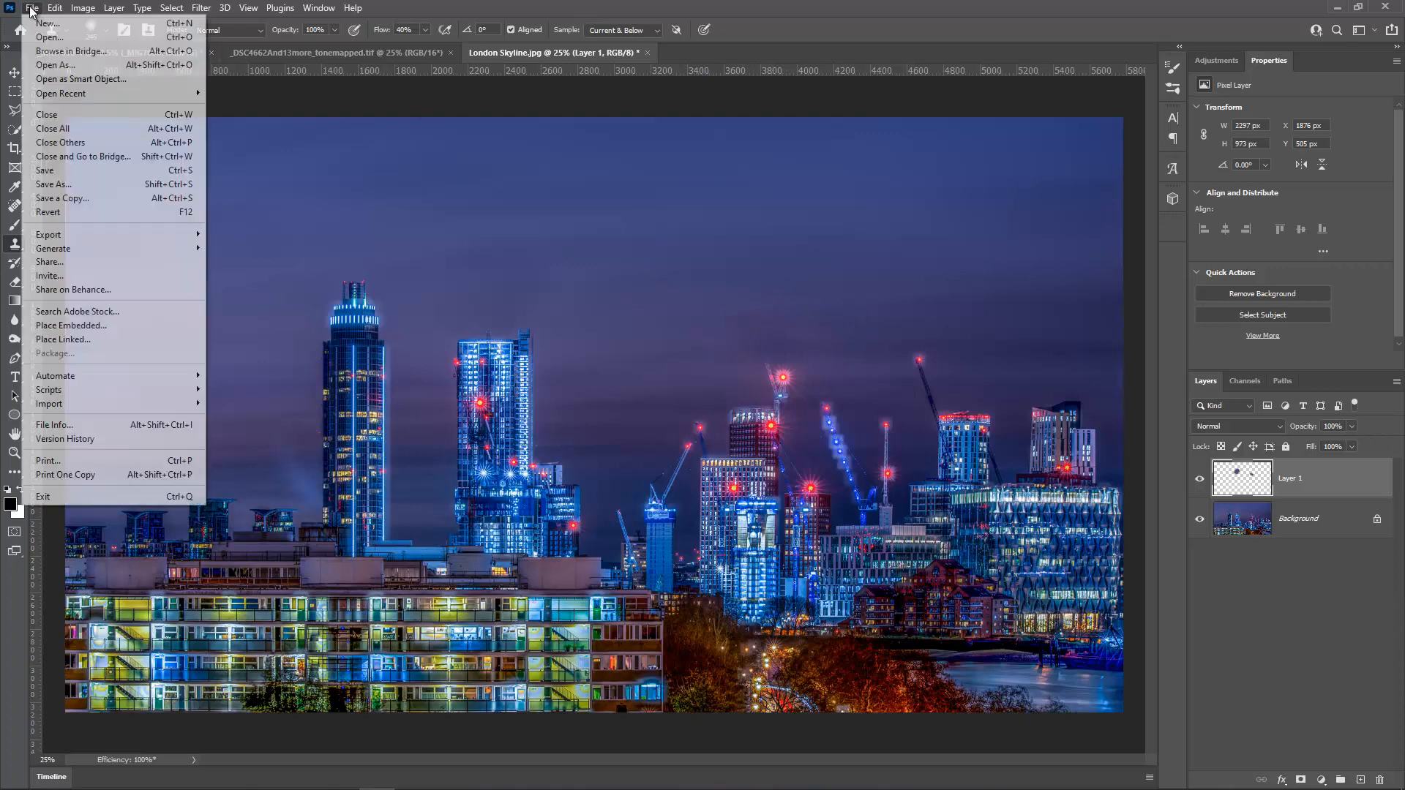
click(75, 184)
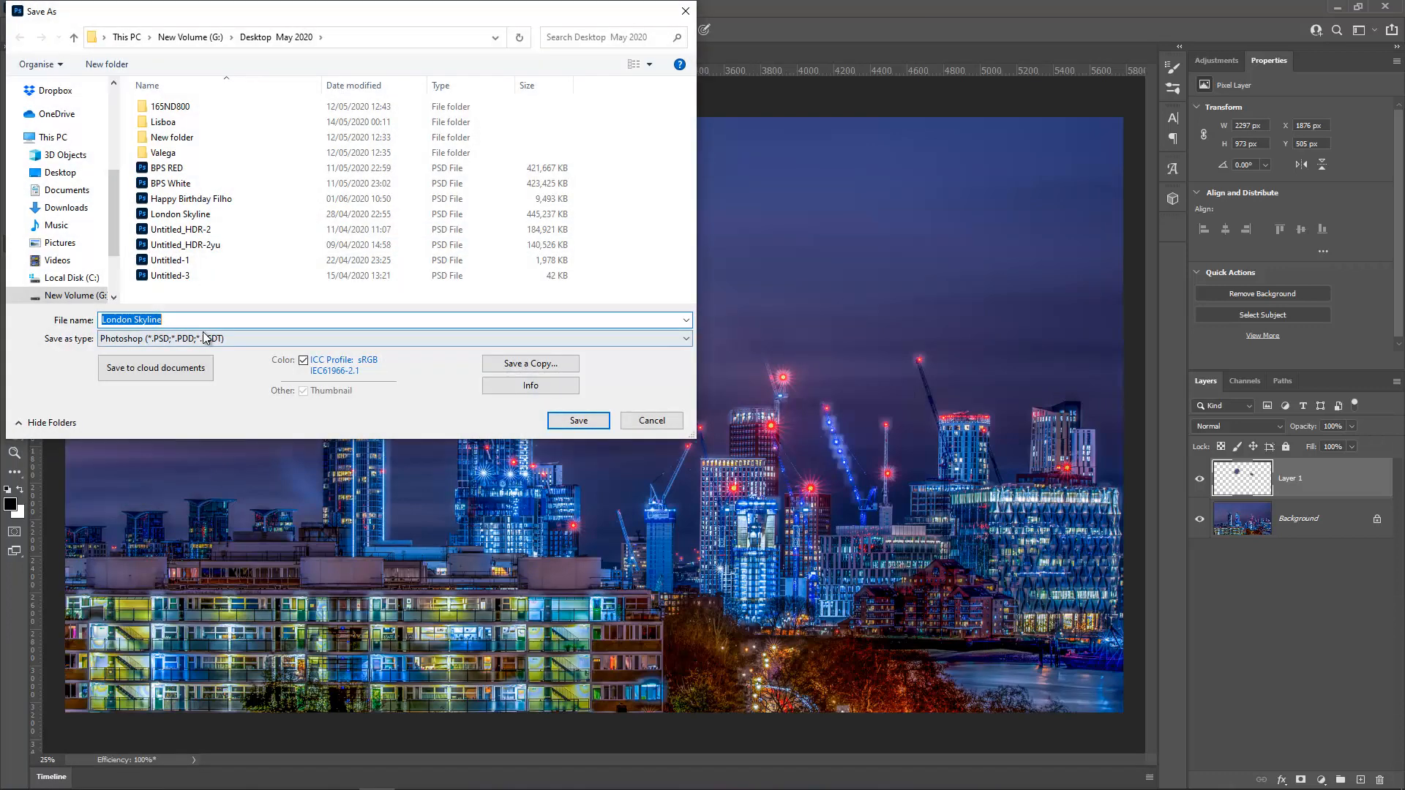
click(207, 338)
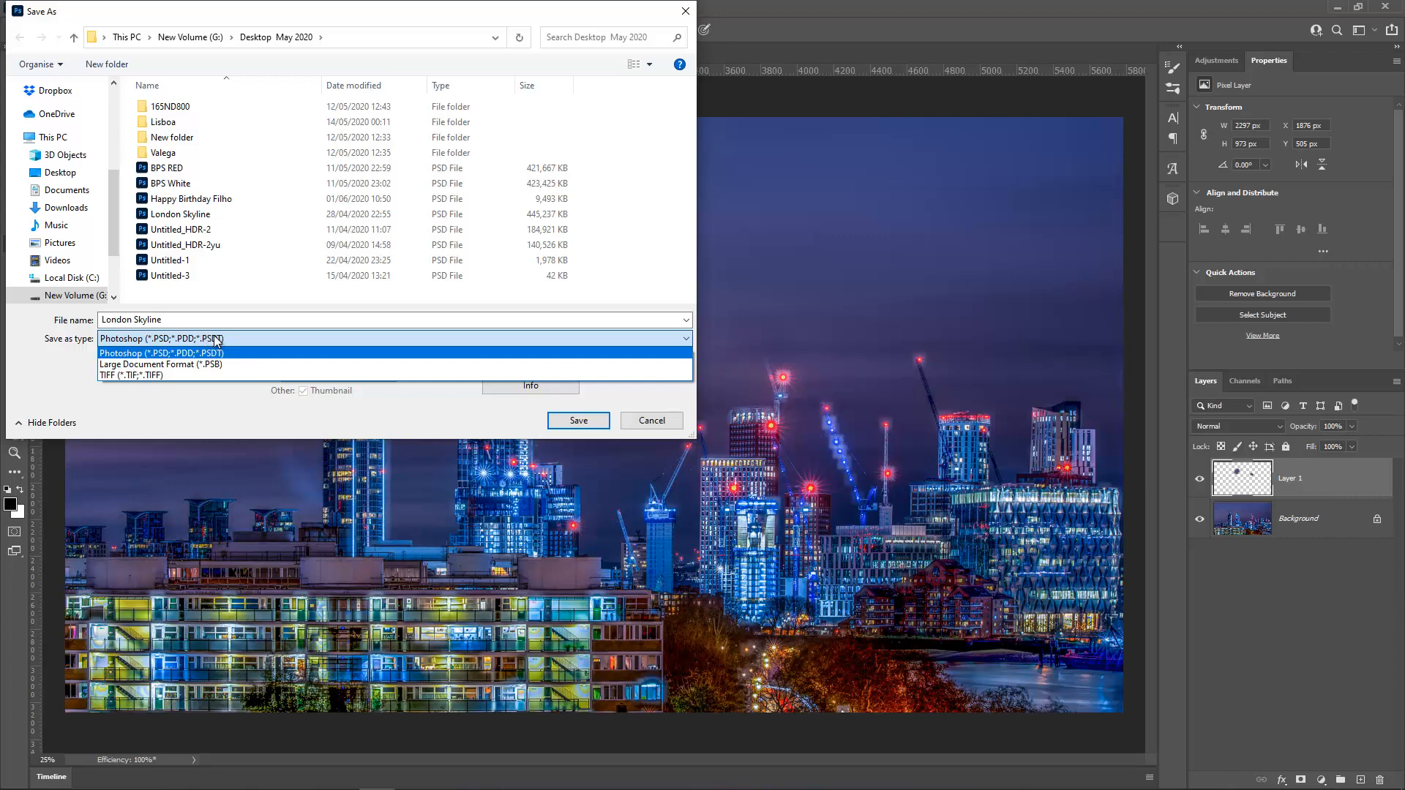
click(650, 420)
click(650, 420)
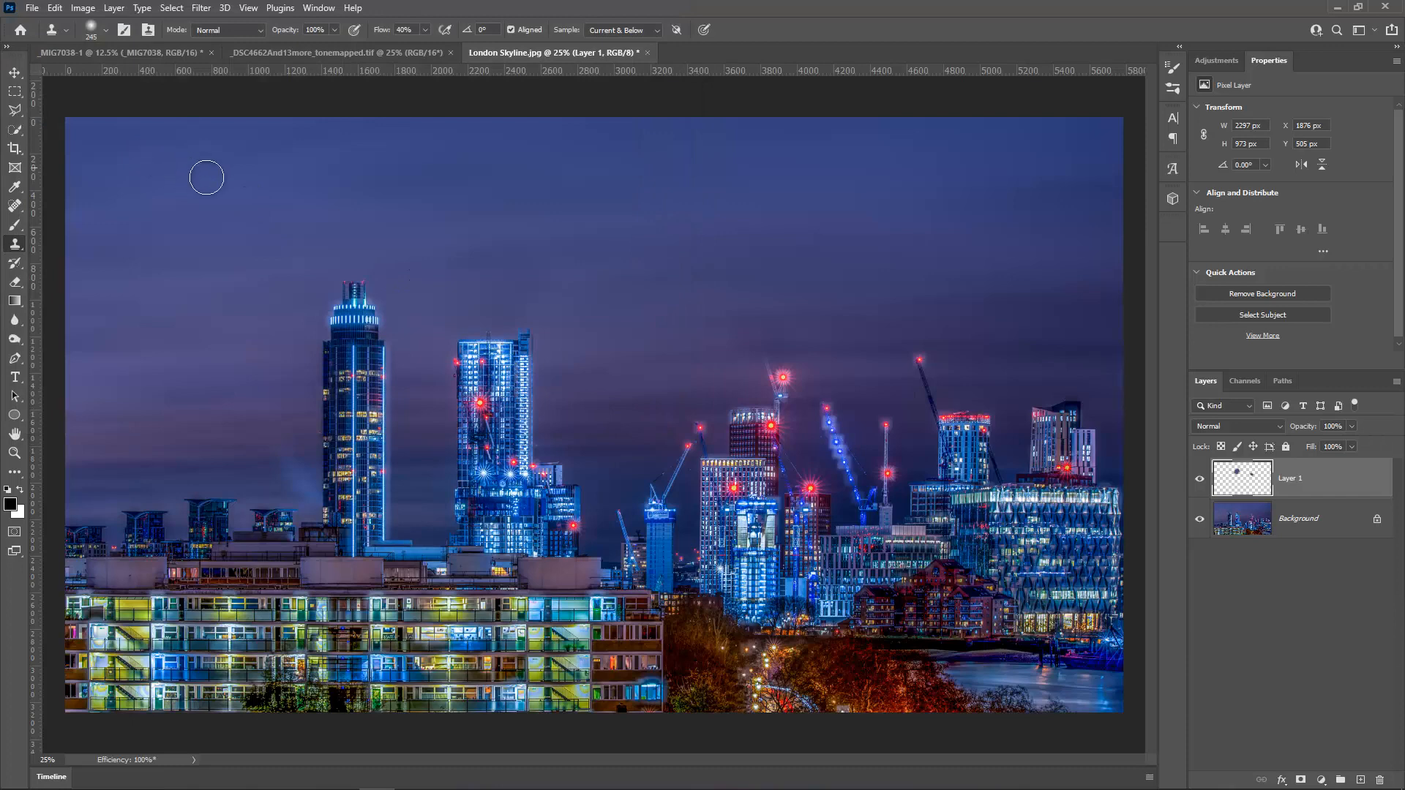
Step: Examine the file types Save a Copy offers for the layered London Skyline document and cancel the copy
click(32, 8)
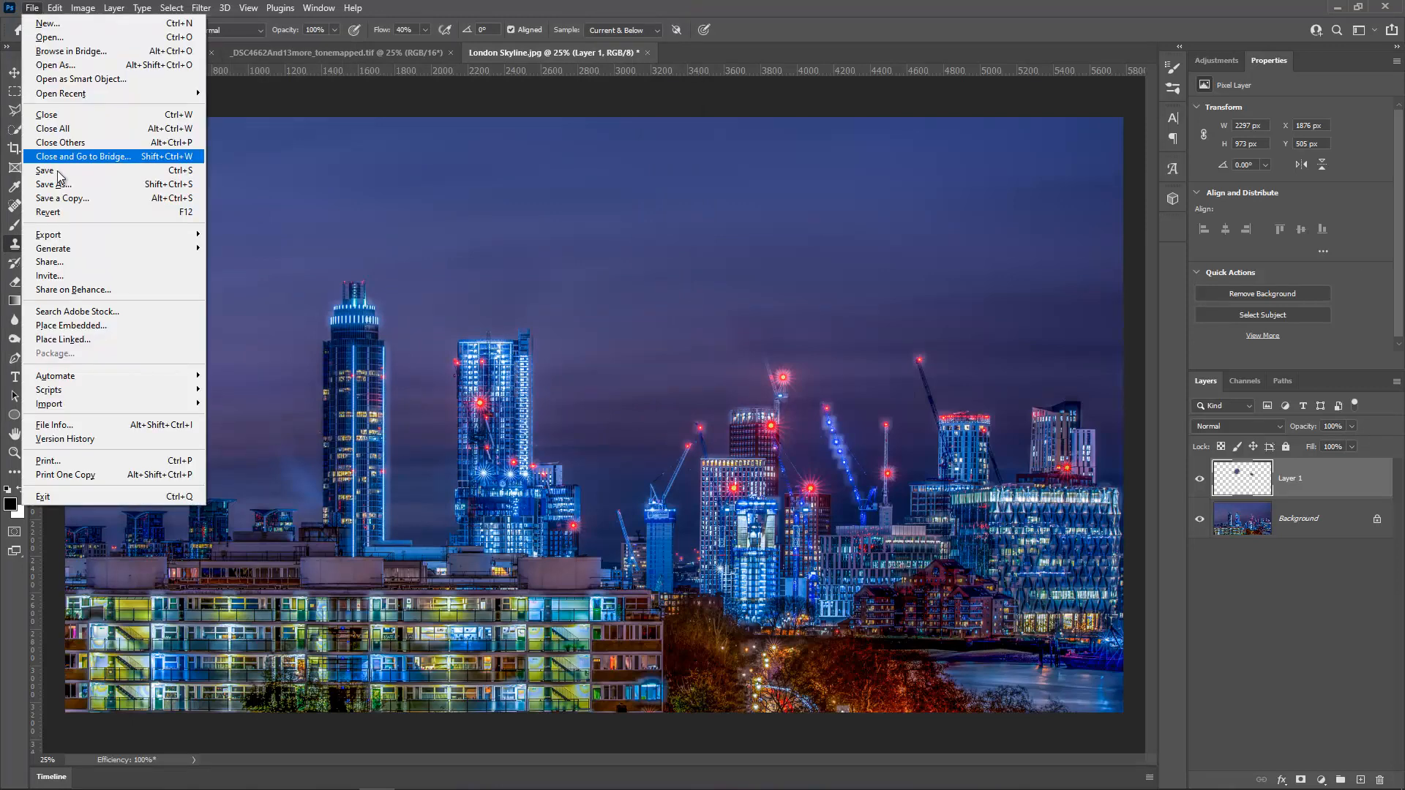
click(66, 199)
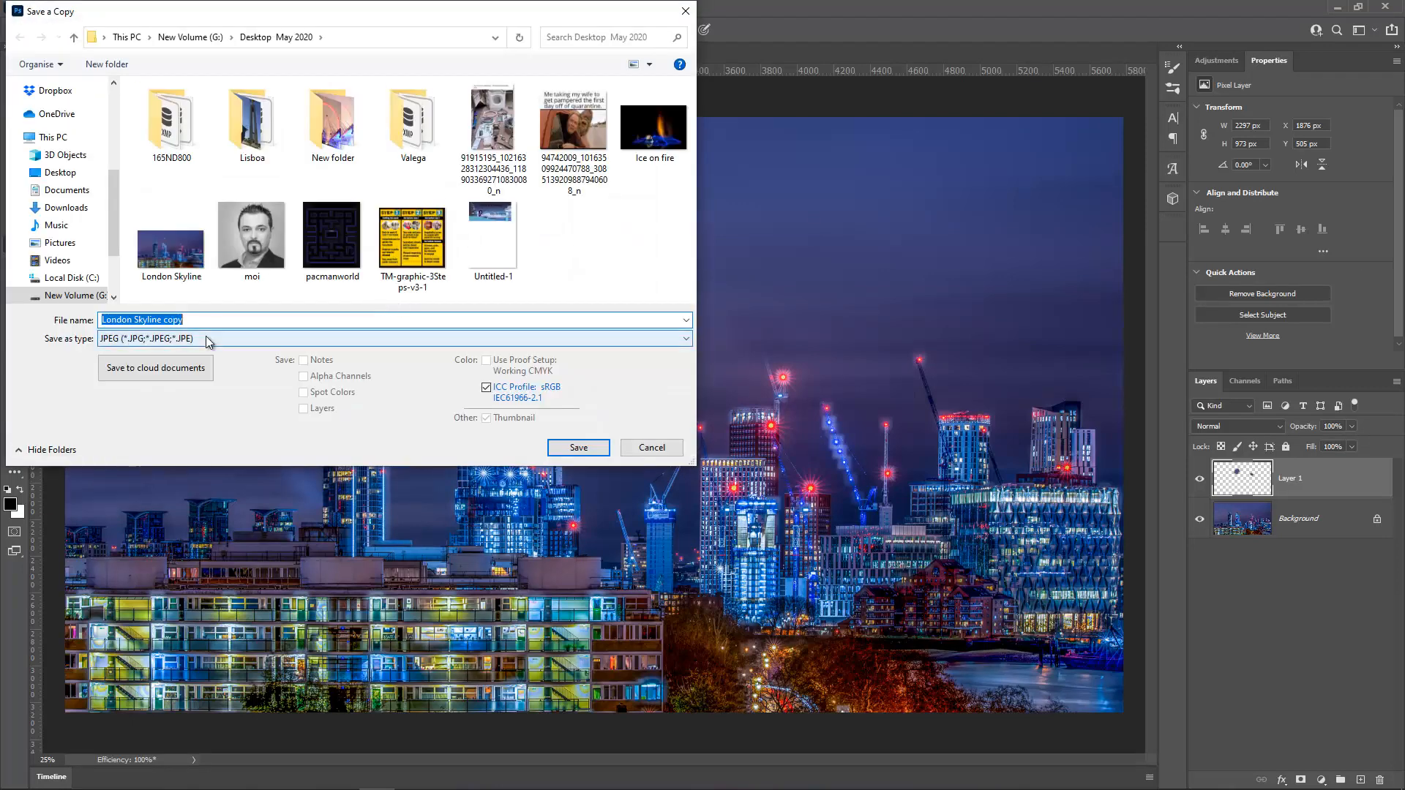
click(208, 340)
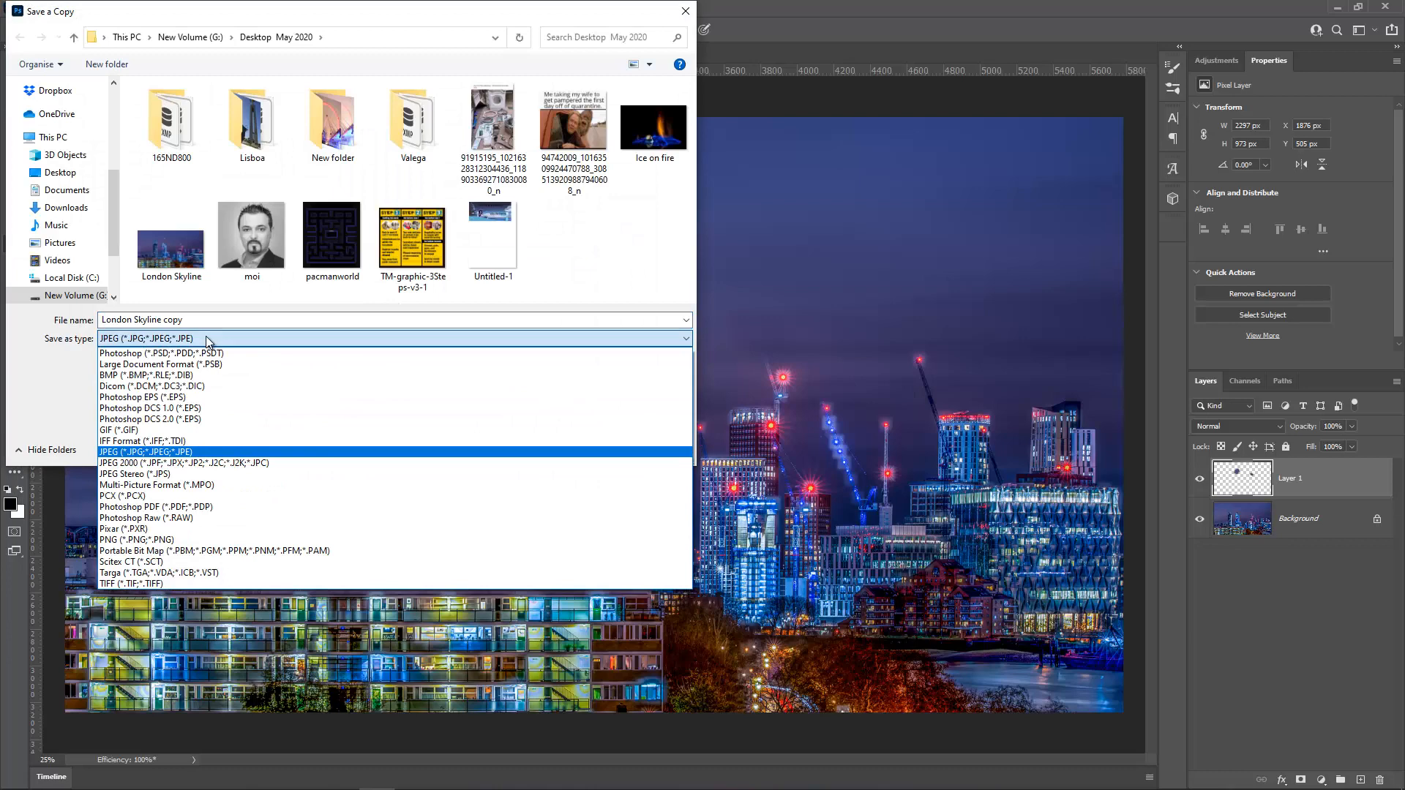
click(680, 14)
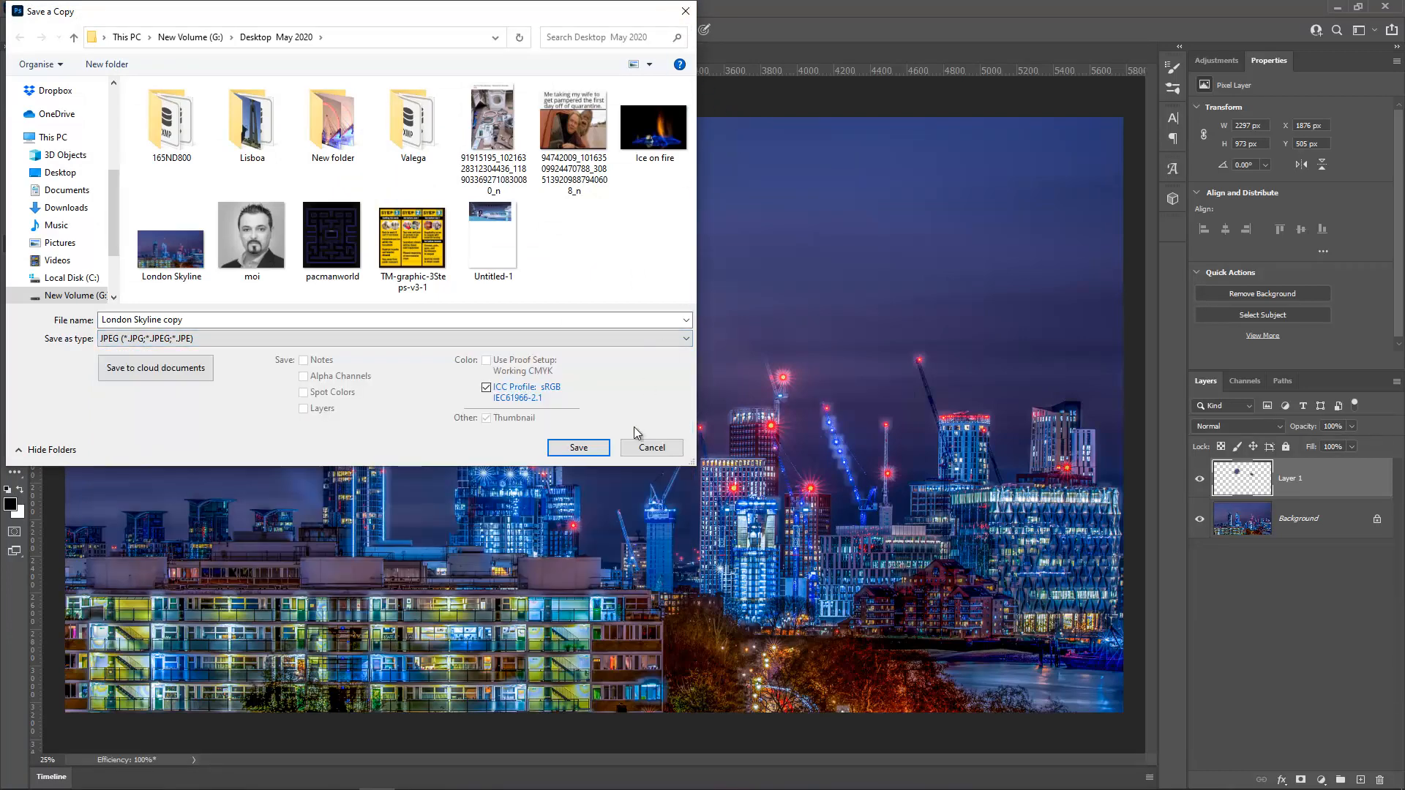
click(651, 445)
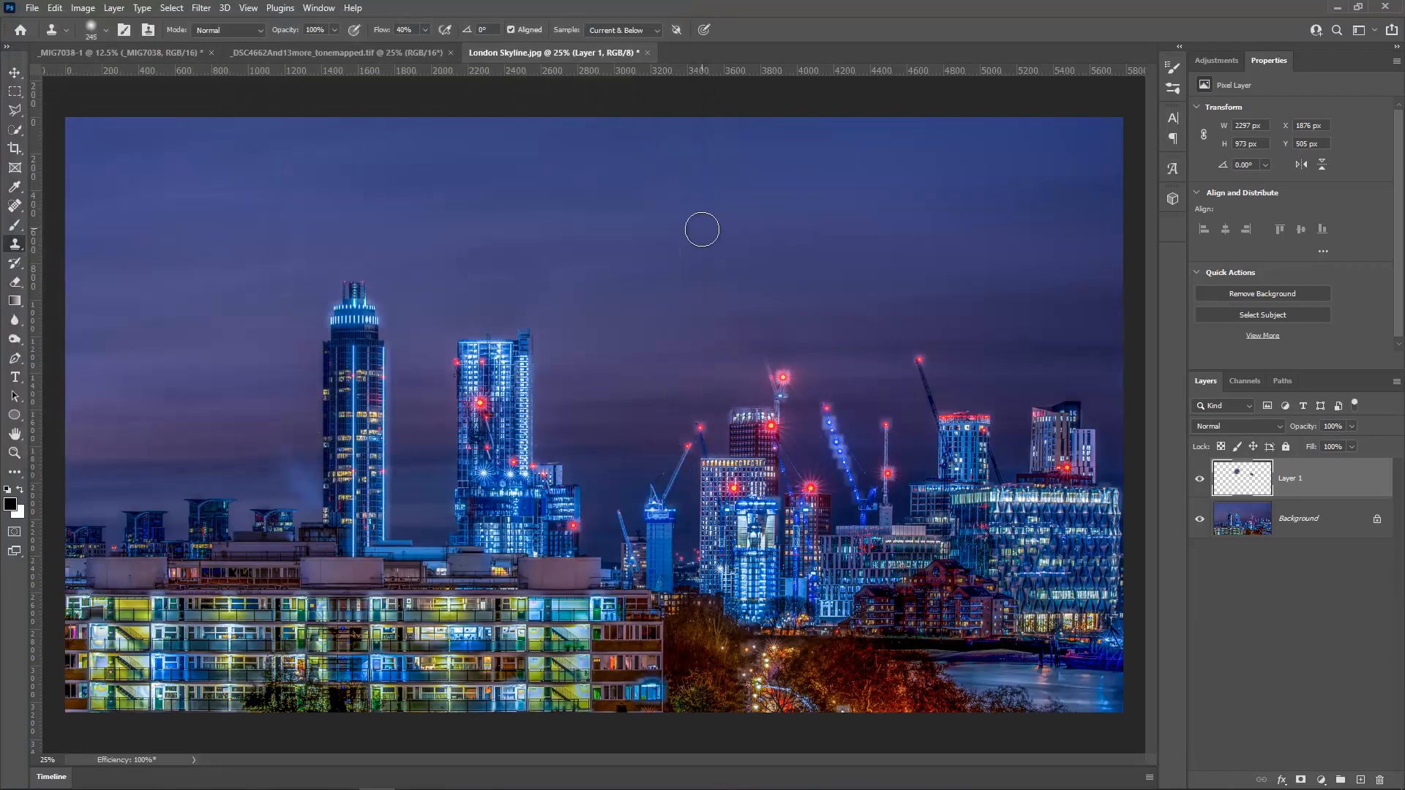
Step: Switch to the 16-bit _DSC4662And13more_tonemapped.tif document, review its Save As file types, and cancel without saving
click(329, 54)
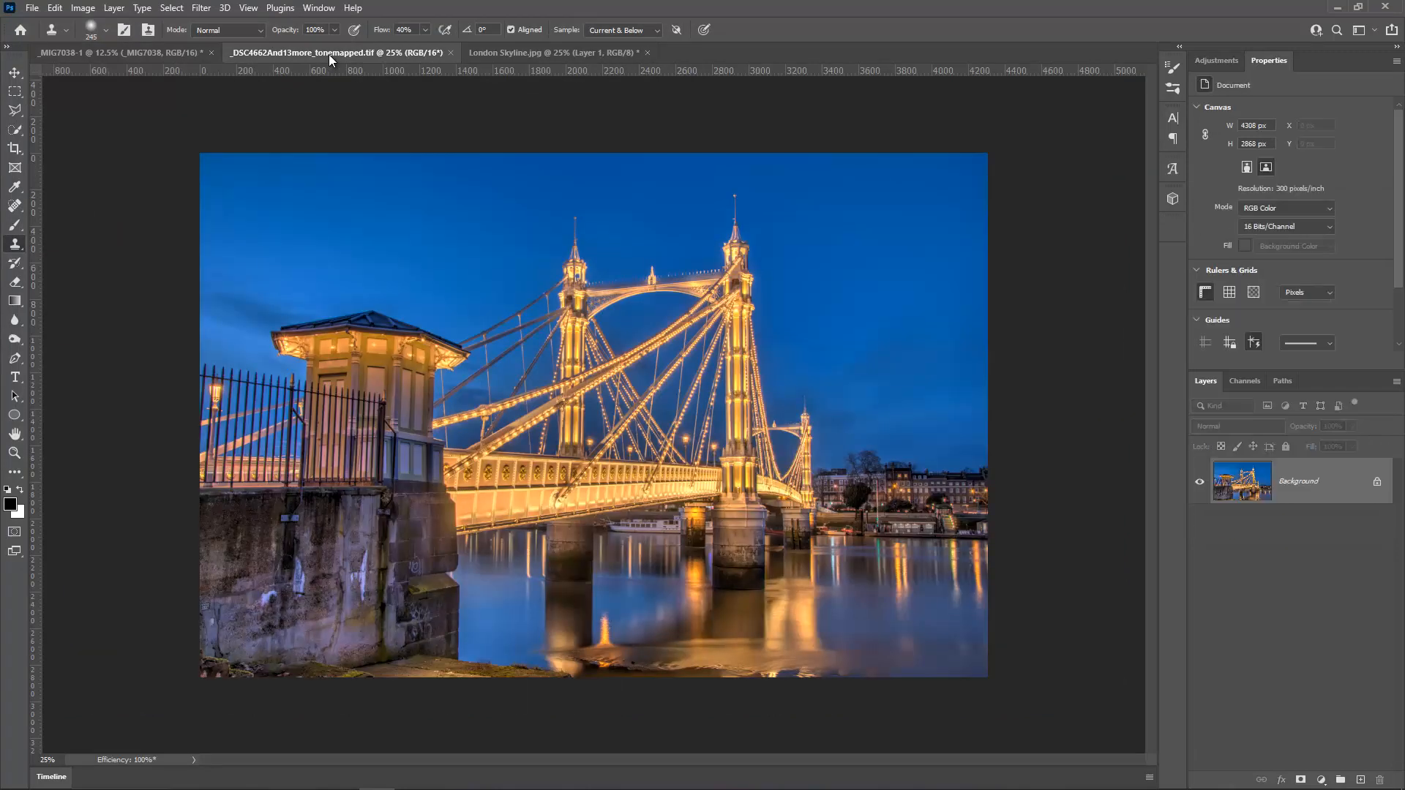
click(30, 9)
click(72, 182)
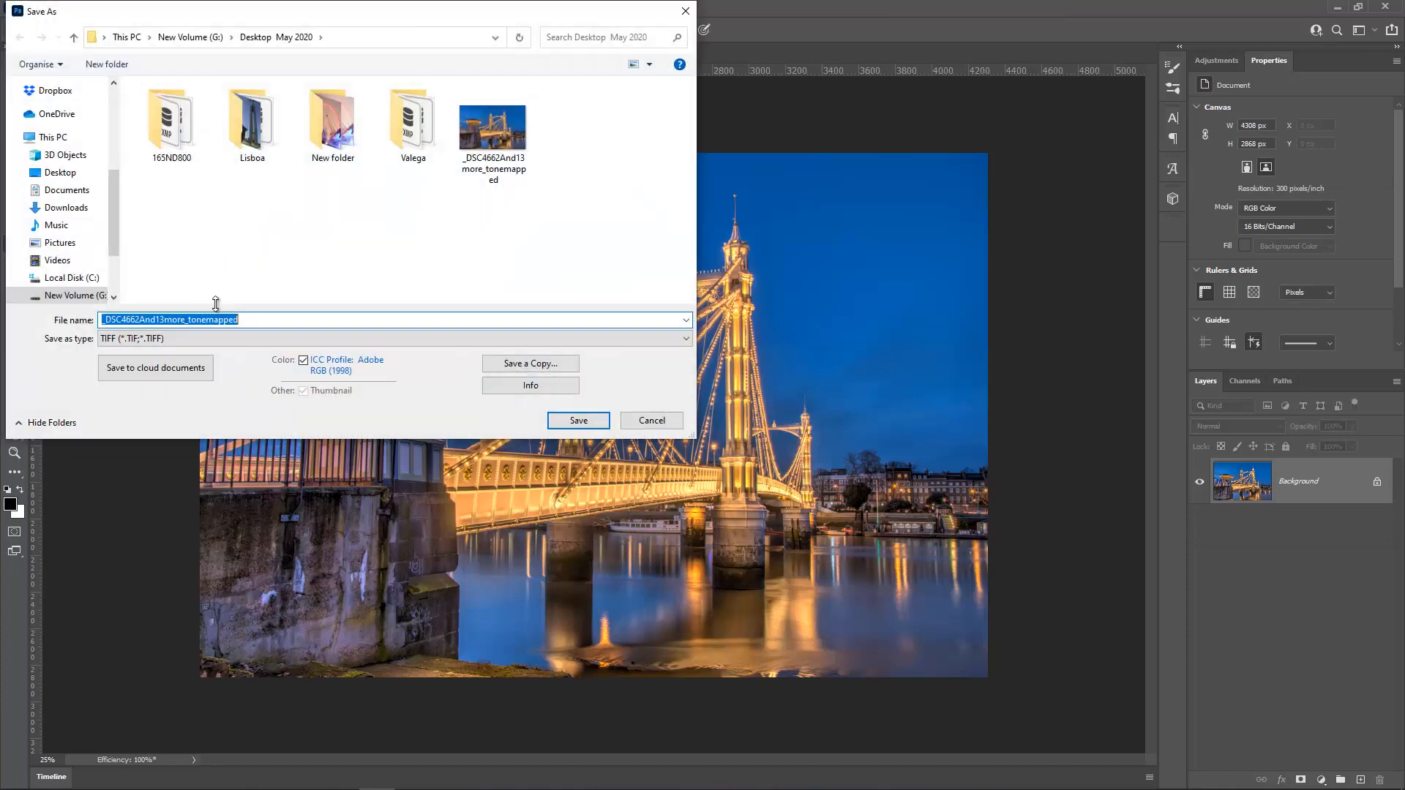
click(239, 339)
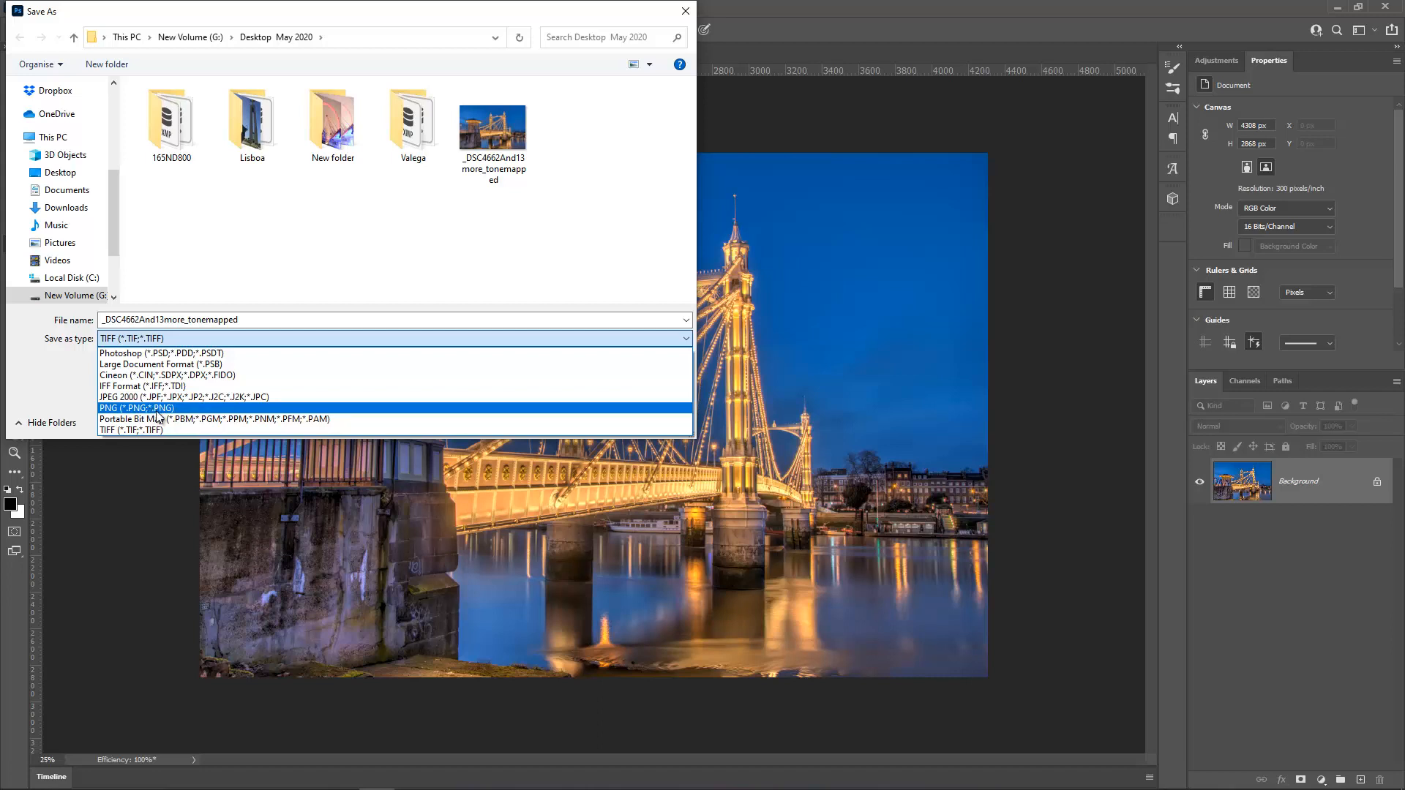
click(687, 11)
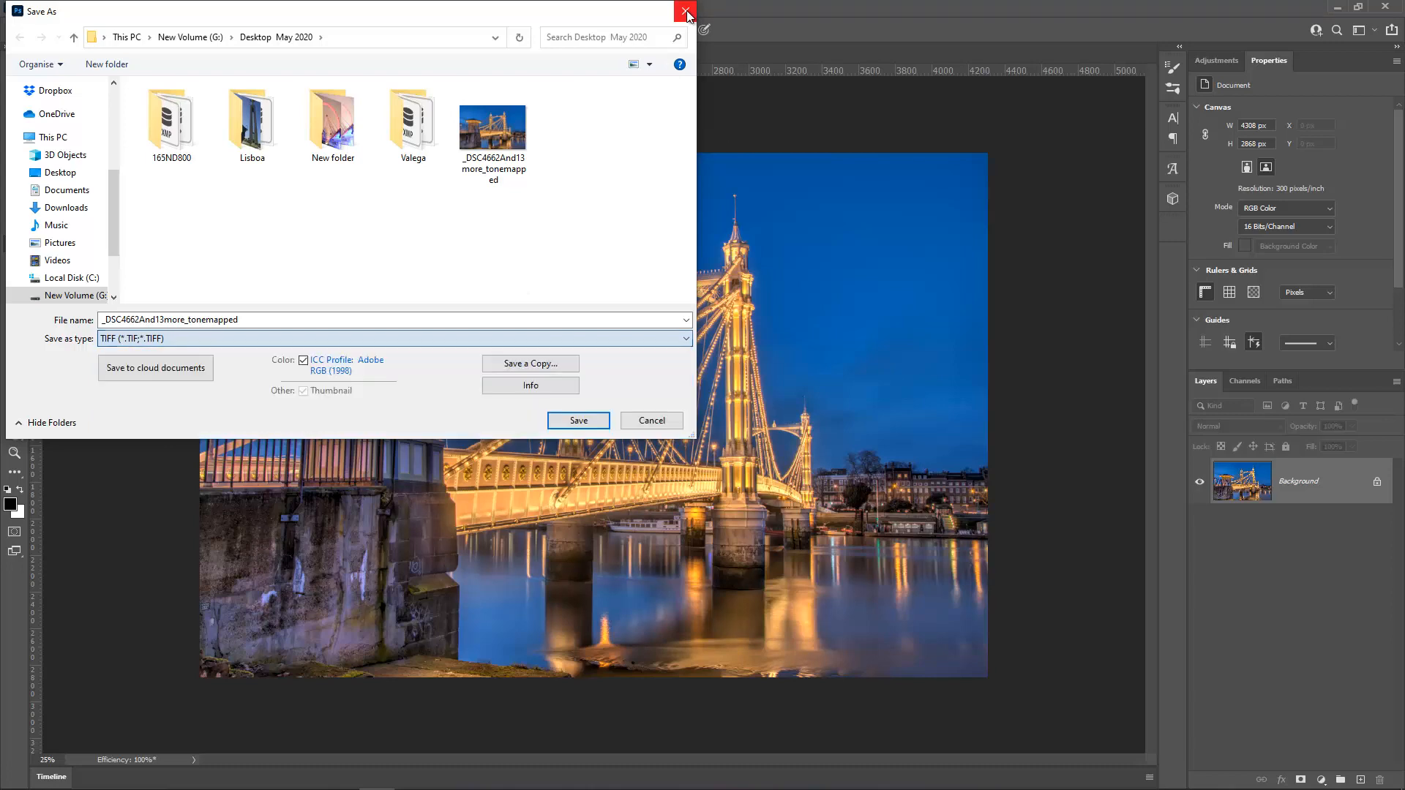
click(658, 417)
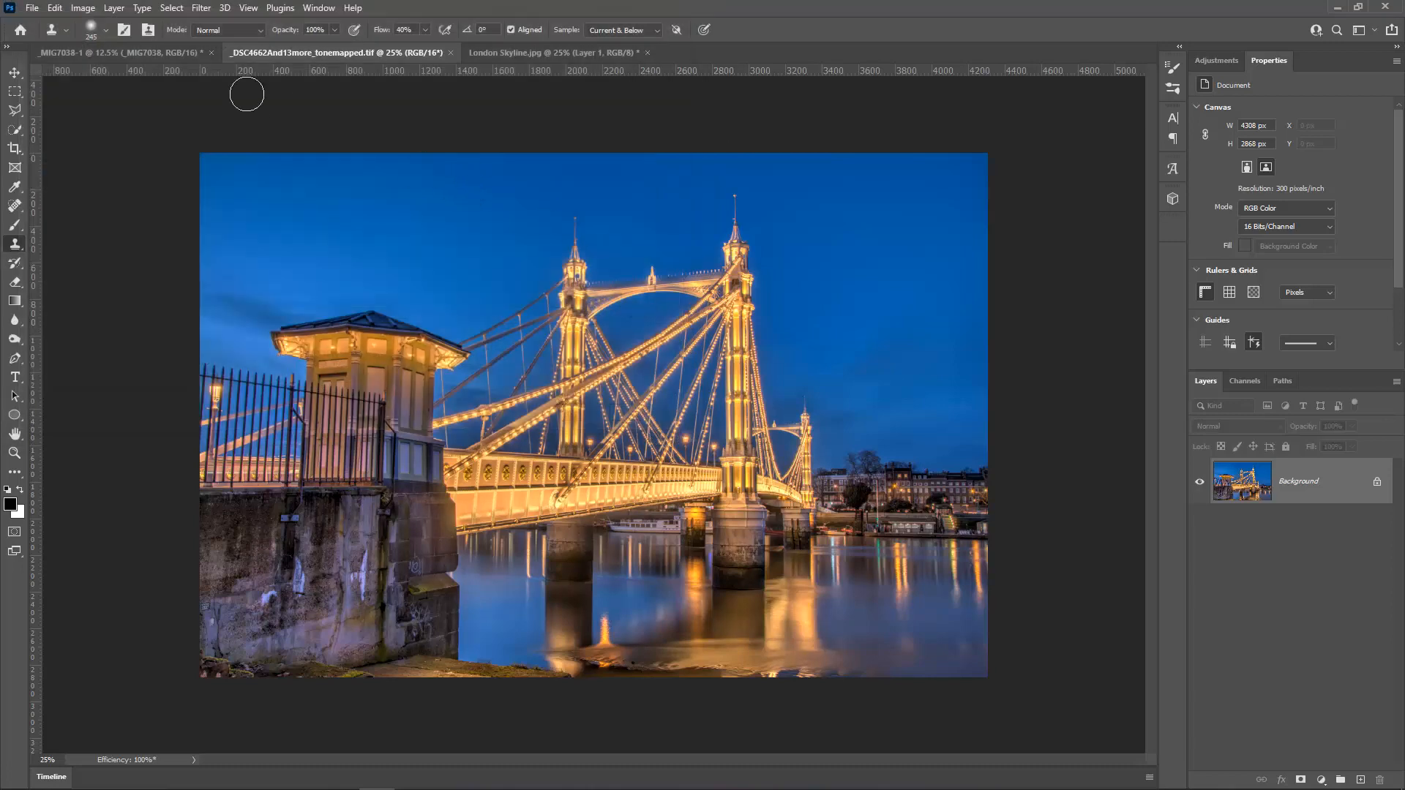
Step: Examine the file types Save a Copy offers for the 16-bit bridge TIFF and cancel the copy
click(32, 8)
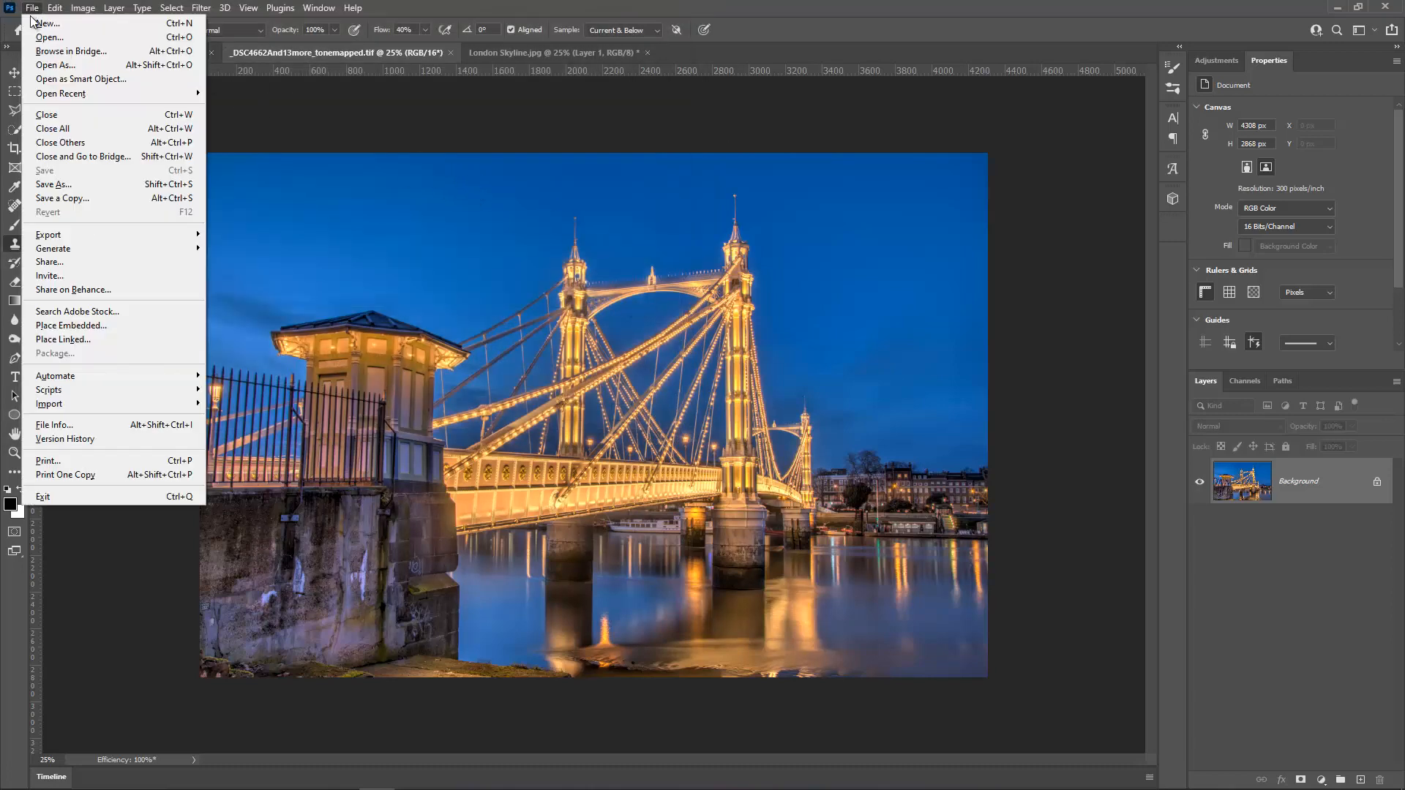
click(72, 198)
click(292, 337)
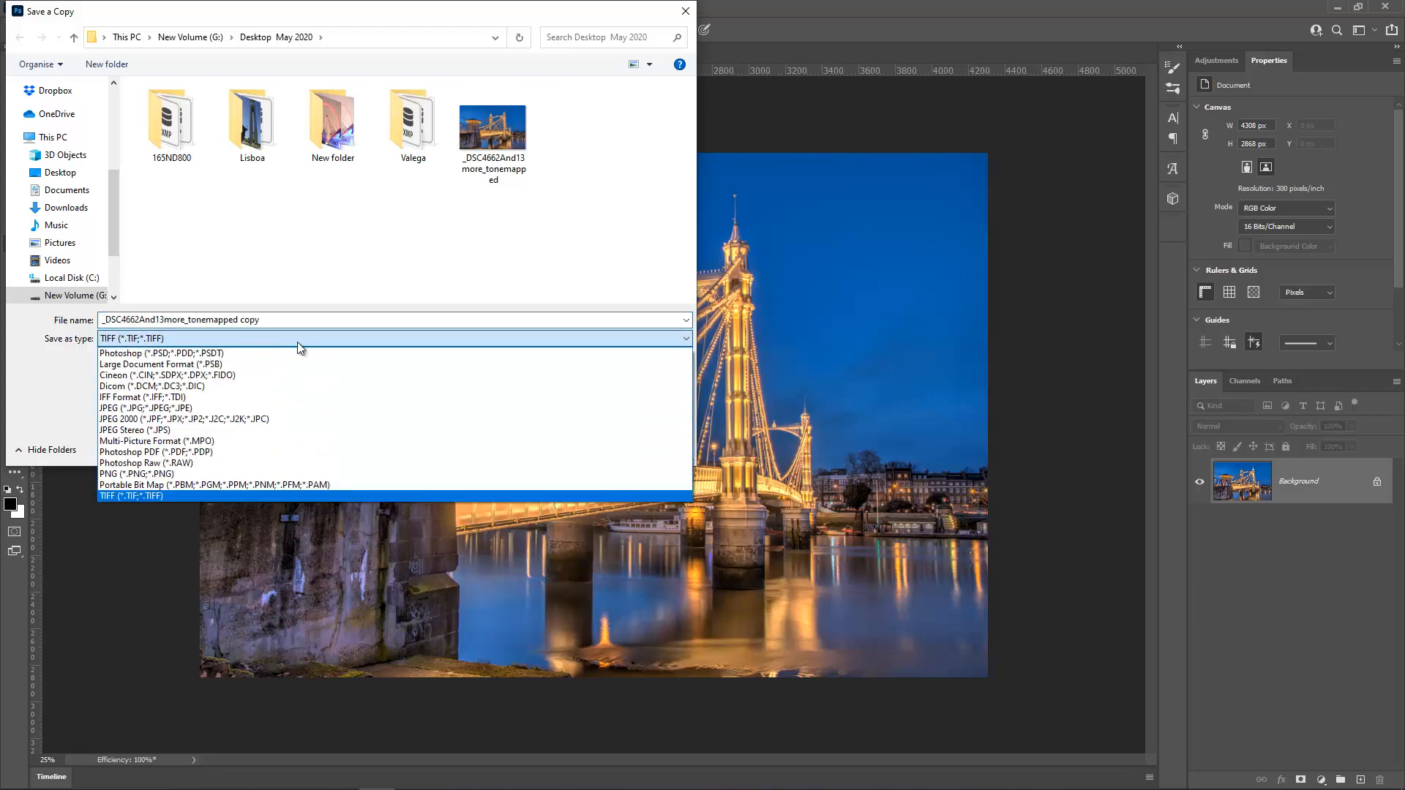
click(692, 12)
click(685, 11)
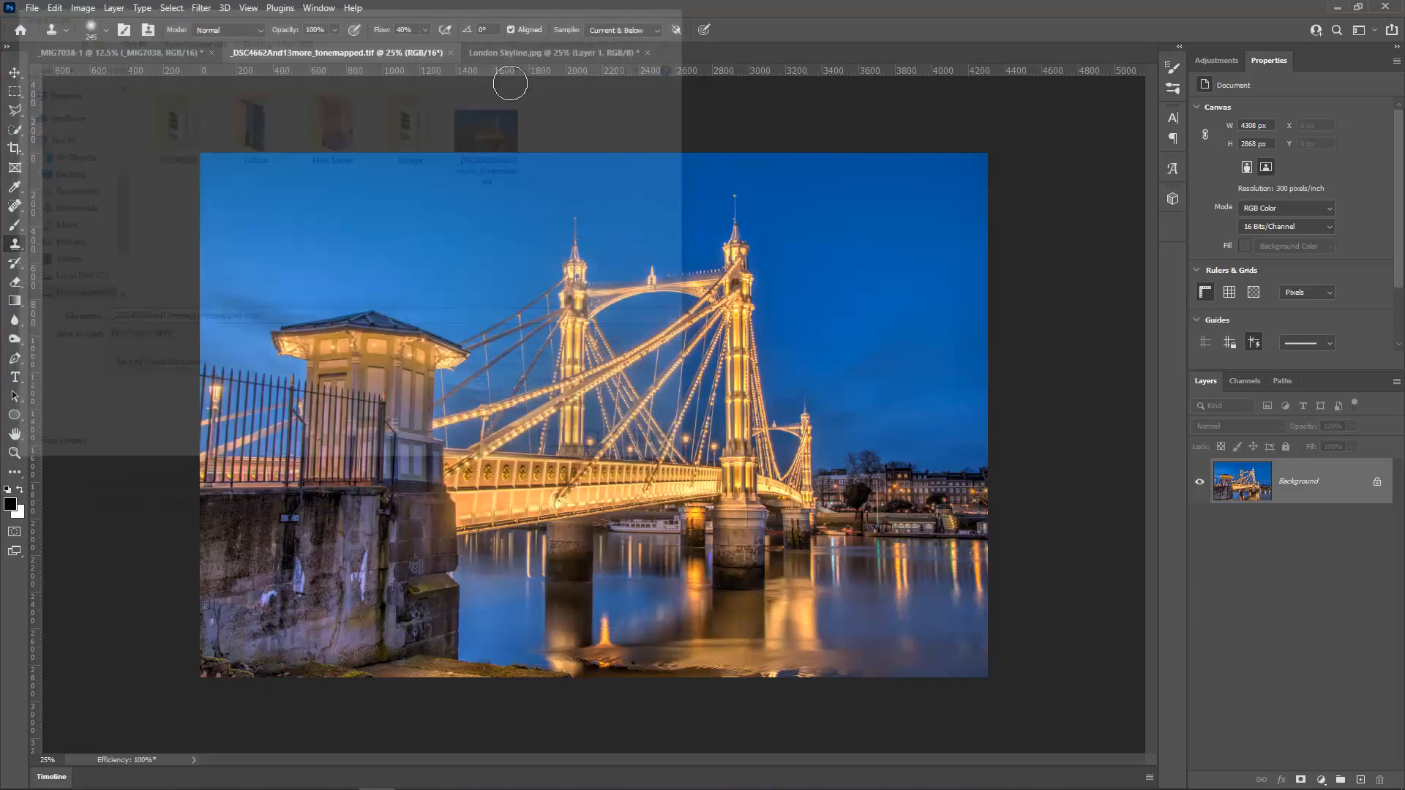
Step: Edit the _MIG7038-1 smart object's raw settings: Exposure -0.60, Contrast +17, Highlights -100, Shadows +10, Texture +10, Clarity +18 and Vibrance +34
click(117, 50)
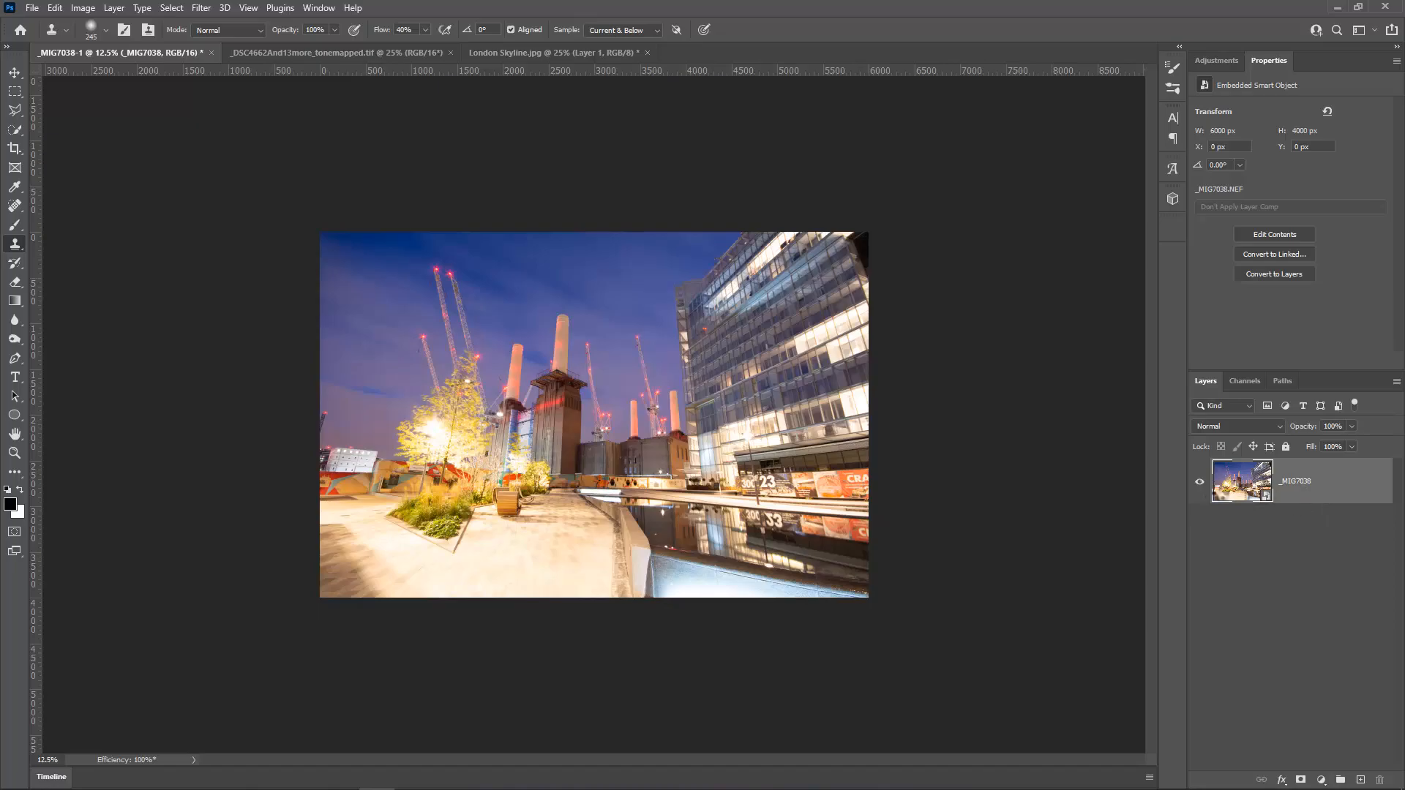
double_click(1221, 495)
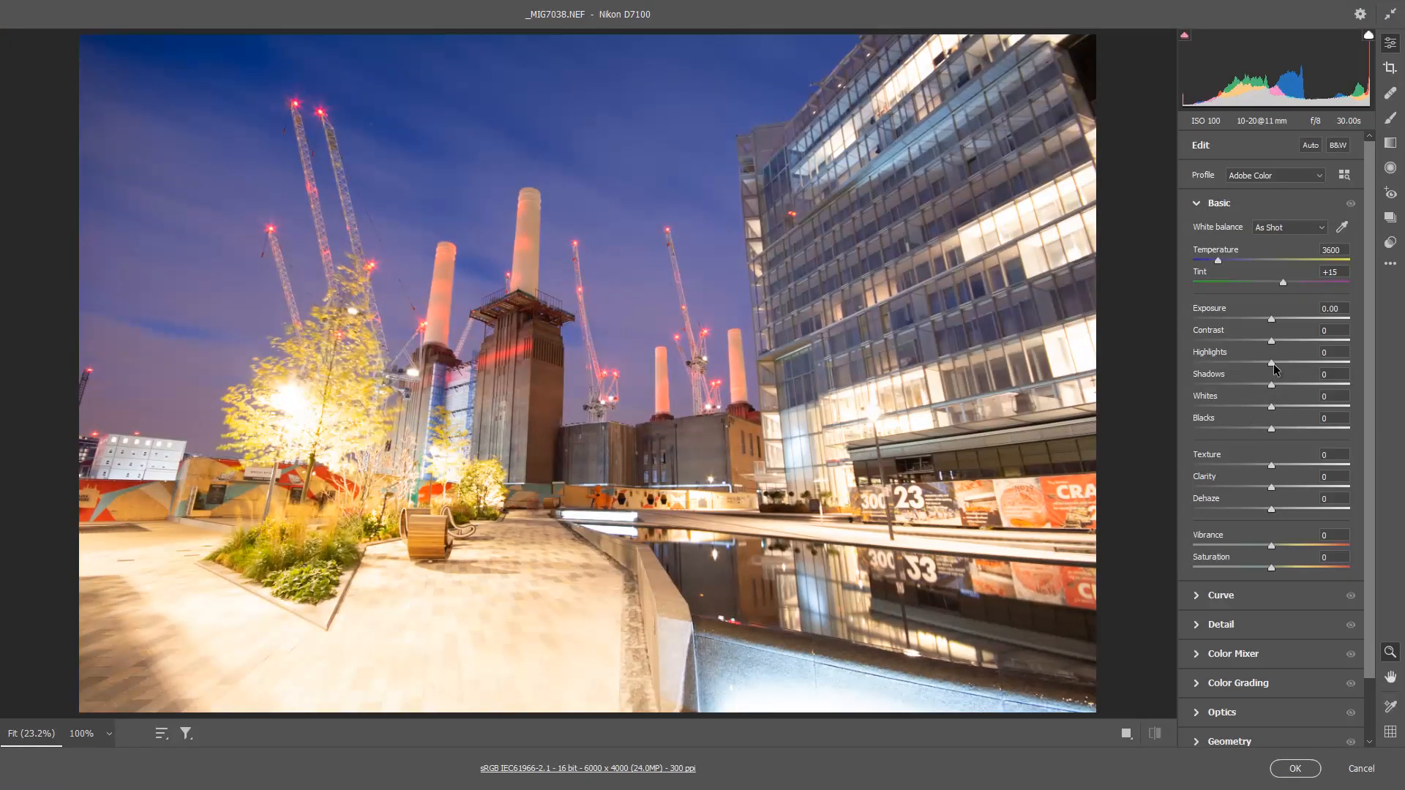
drag(1272, 363, 1165, 363)
drag(1273, 385, 1262, 320)
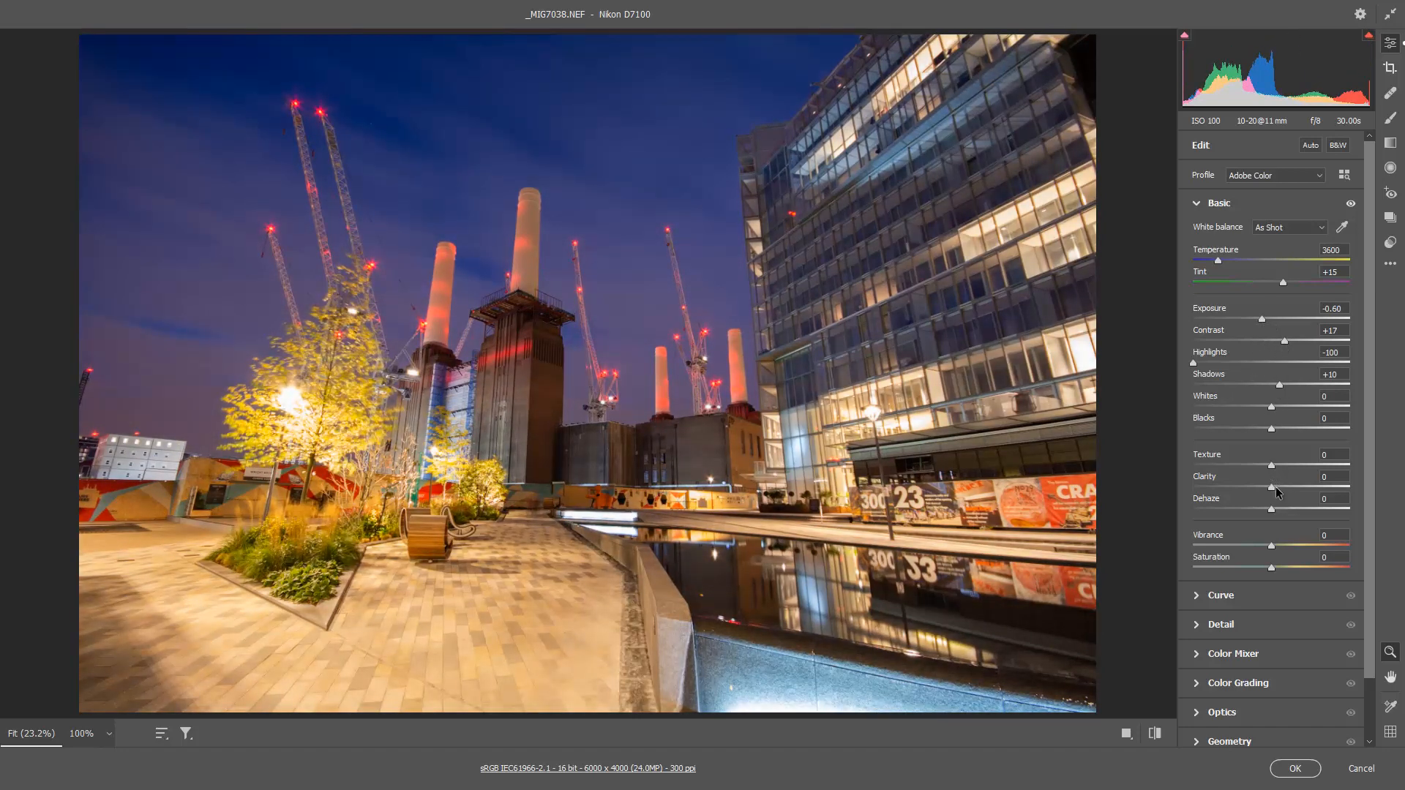
mouse_move(1272, 487)
mouse_down()
mouse_move(1286, 488)
mouse_move(1279, 466)
mouse_up()
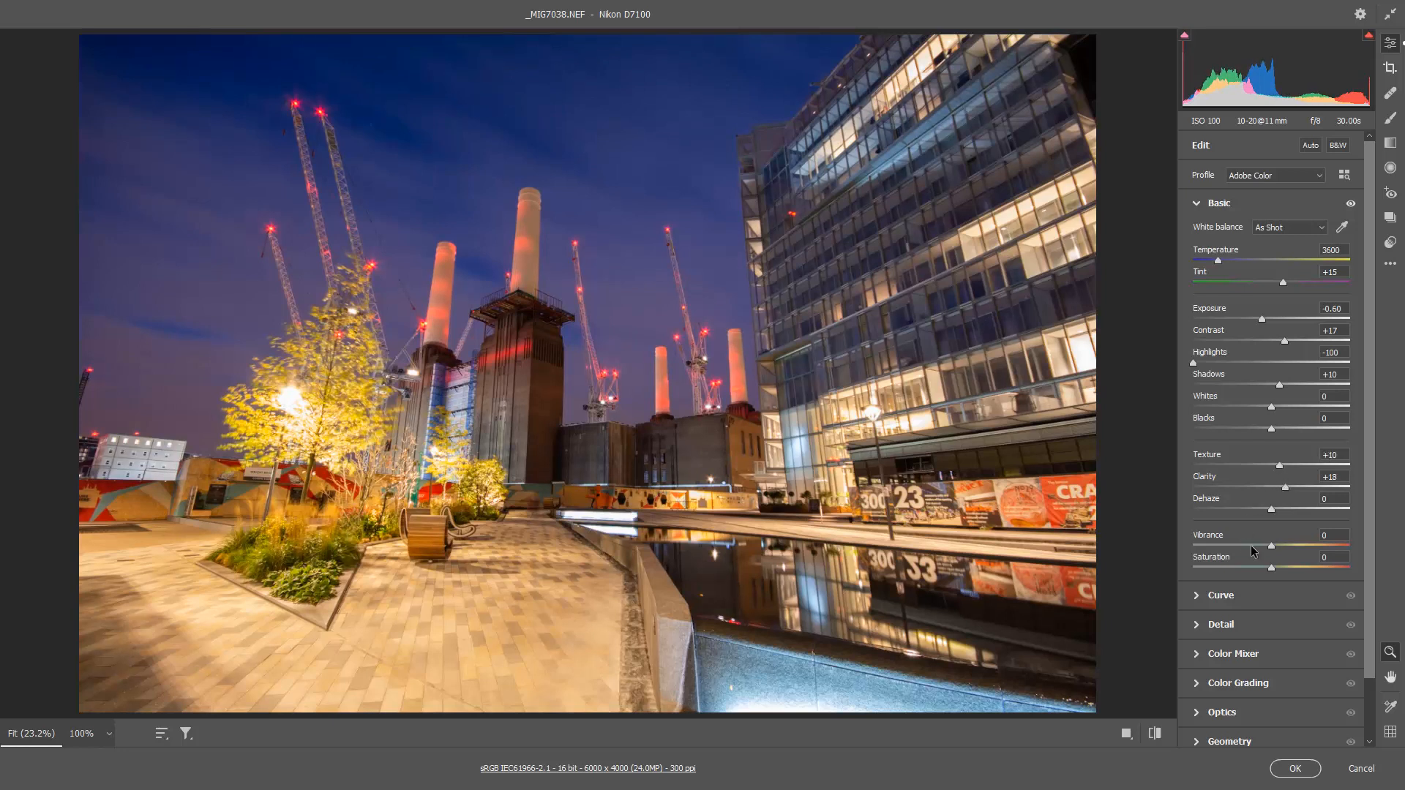
drag(1271, 549, 1298, 546)
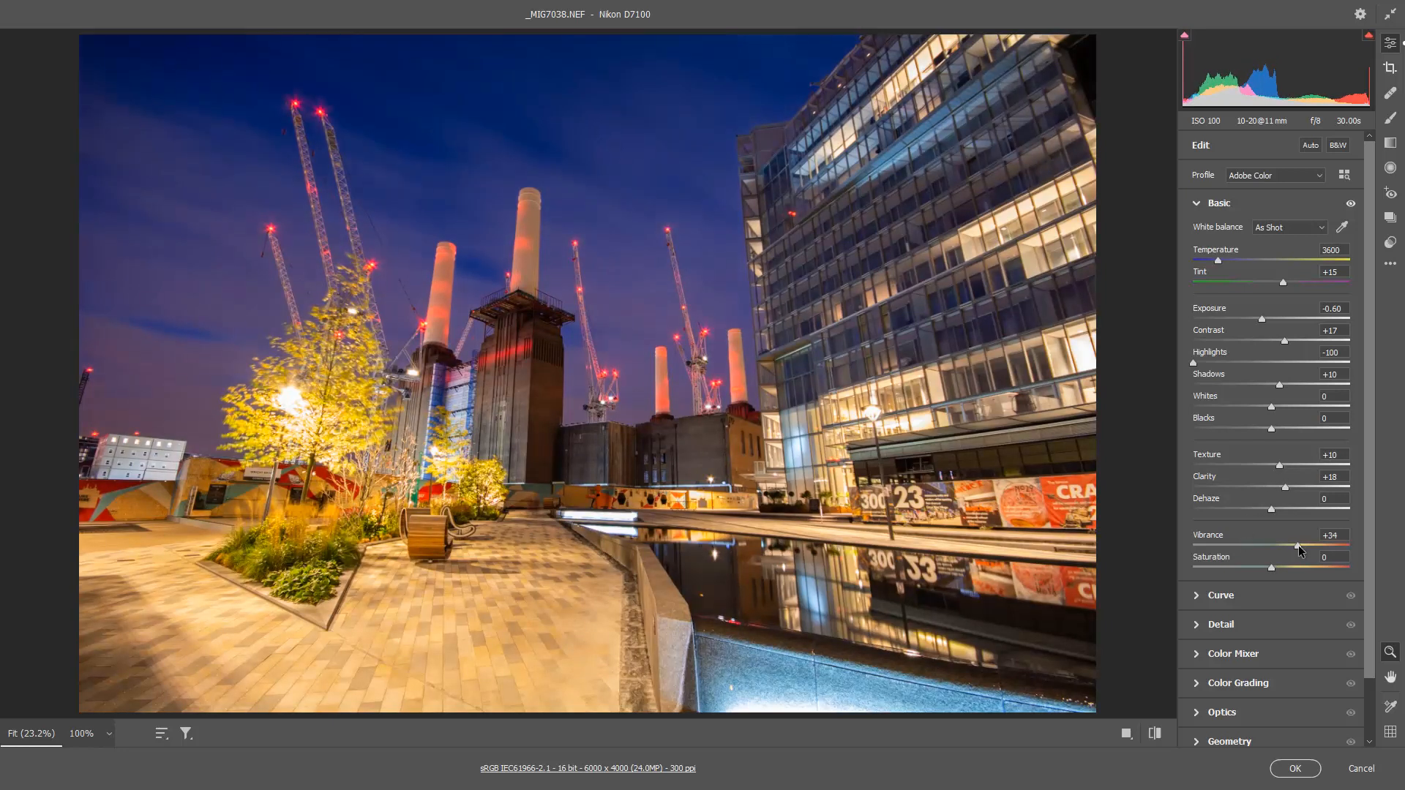
Step: Try the Shade white balance, choose Tungsten instead, and adjust the temperature to 3150
click(1280, 230)
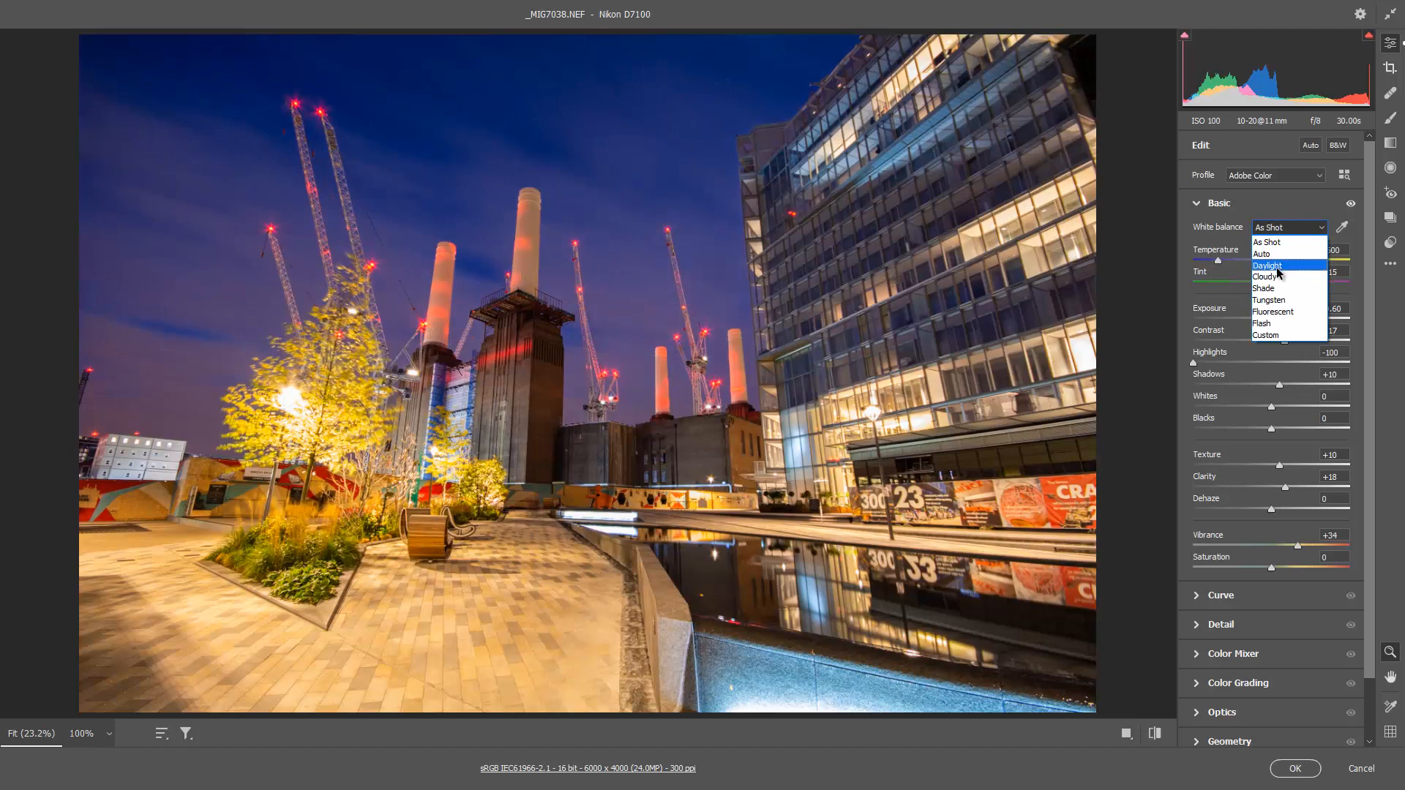
click(1274, 291)
click(1280, 228)
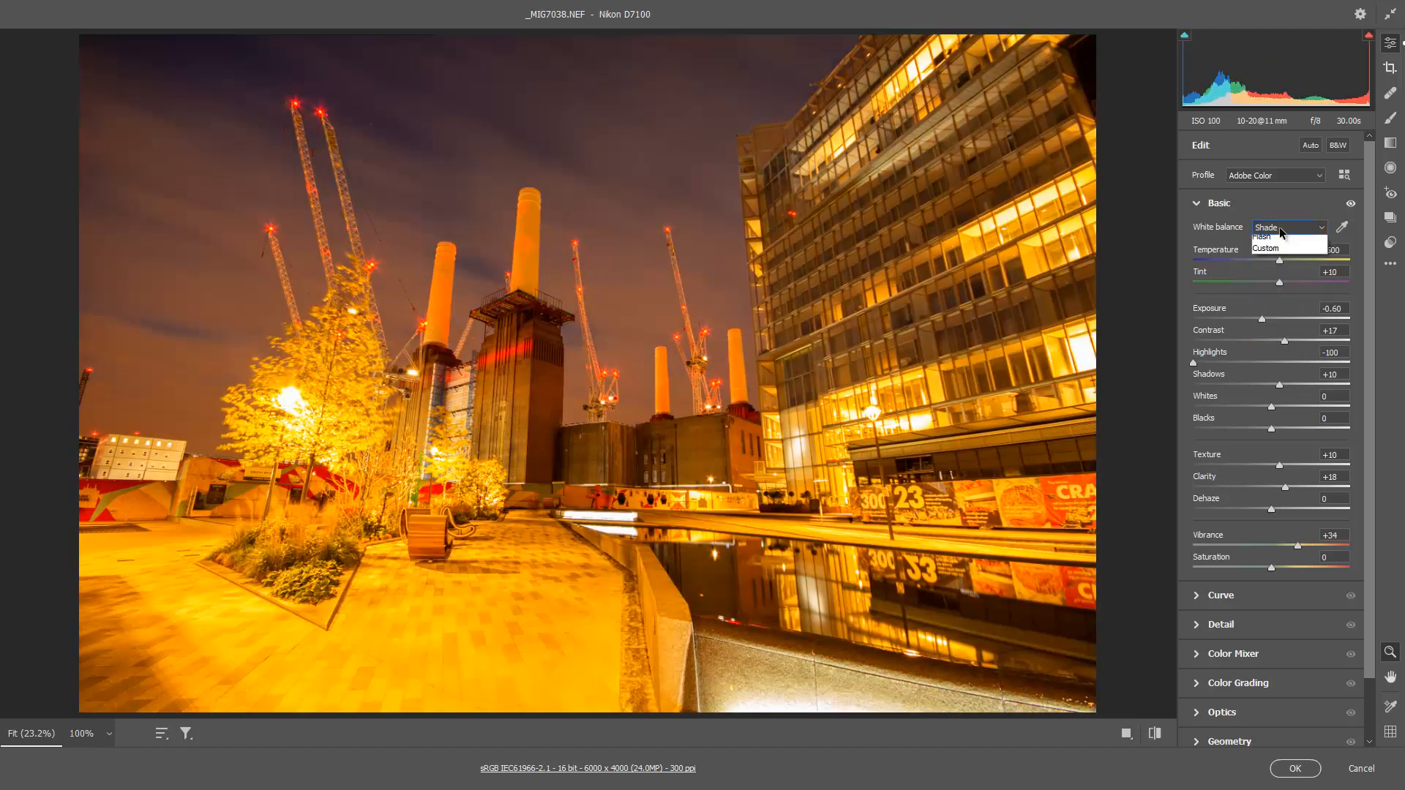
click(1276, 302)
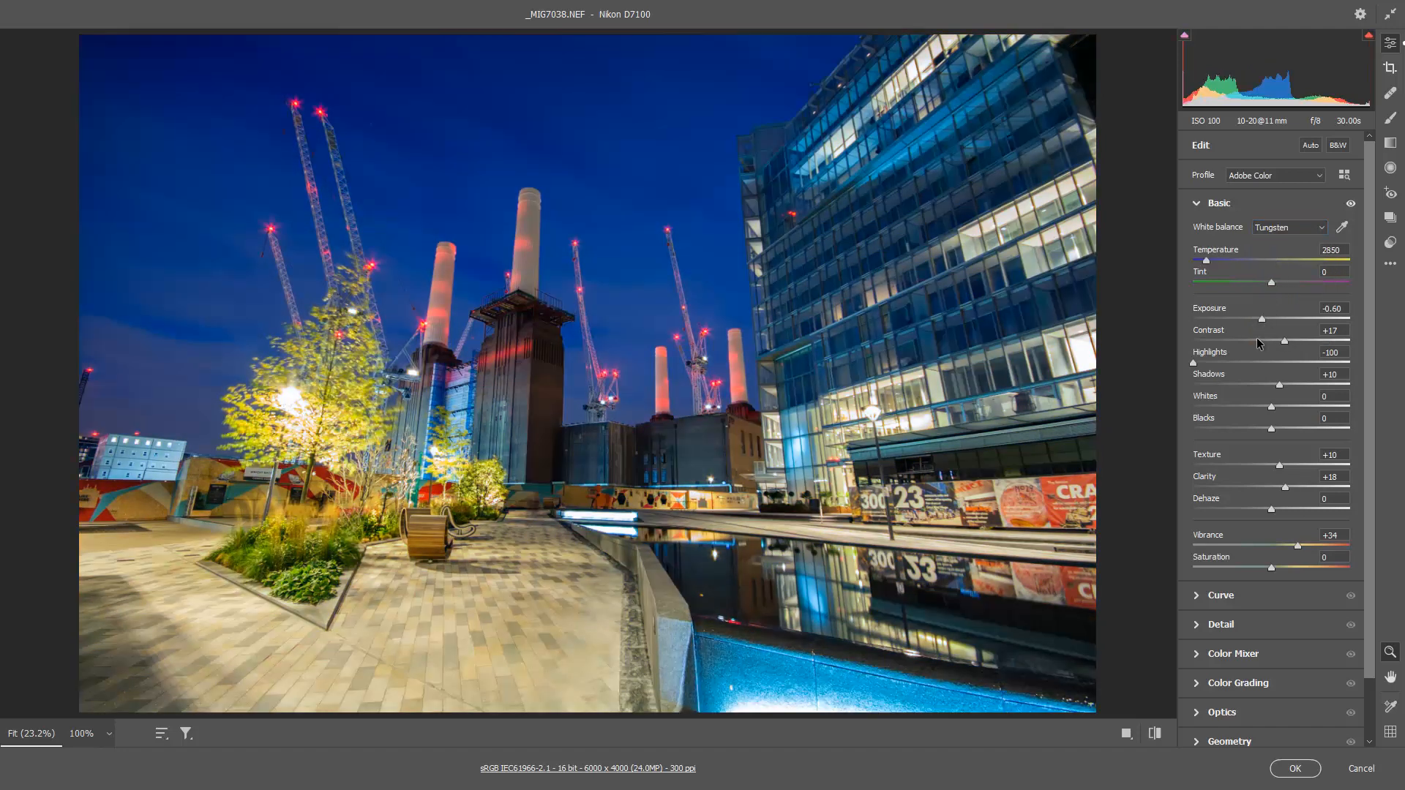
drag(1208, 261, 1212, 262)
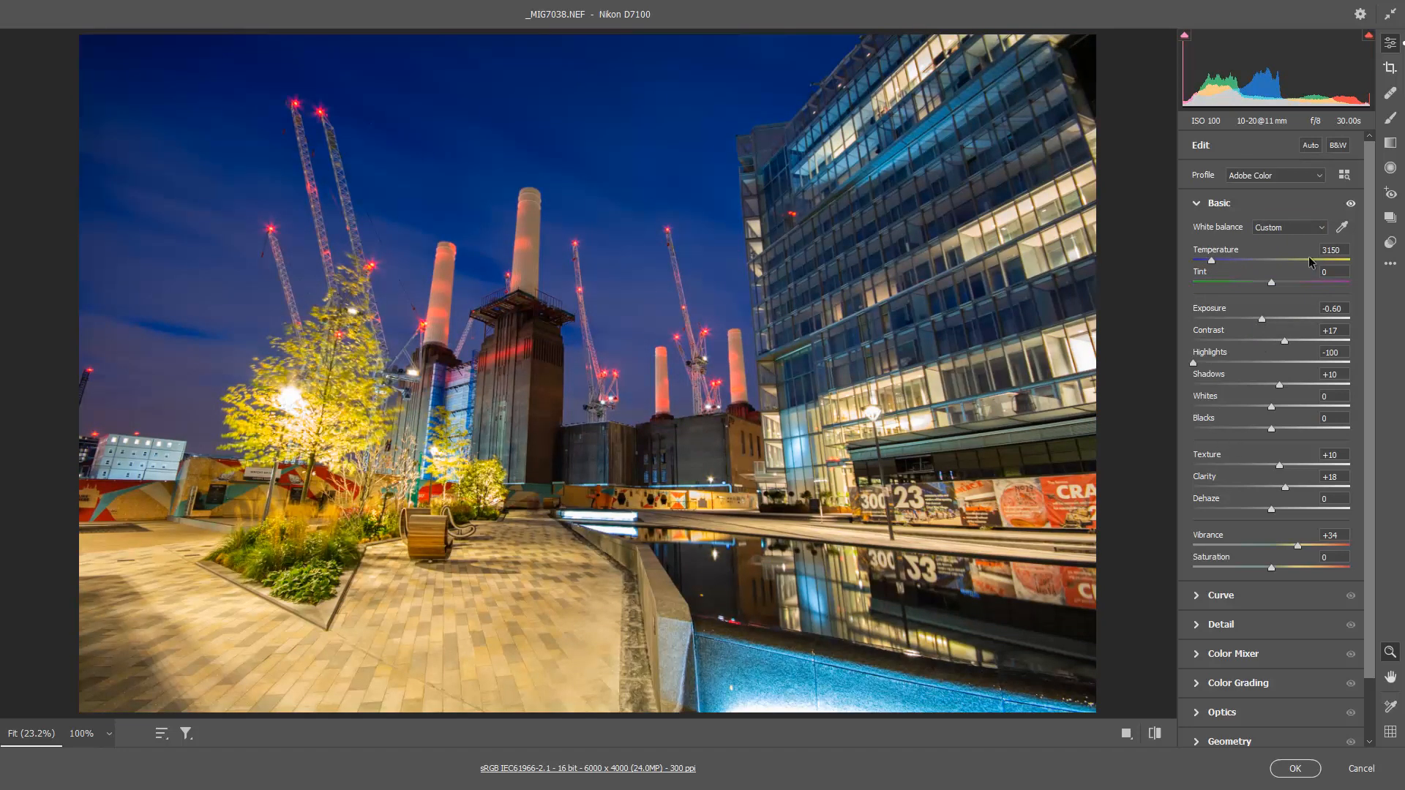
Step: Add a graduated filter just beyond the photo's right edge with Highlights -100 and Texture, Clarity and Dehaze at 0, and apply the raw edits
click(1390, 143)
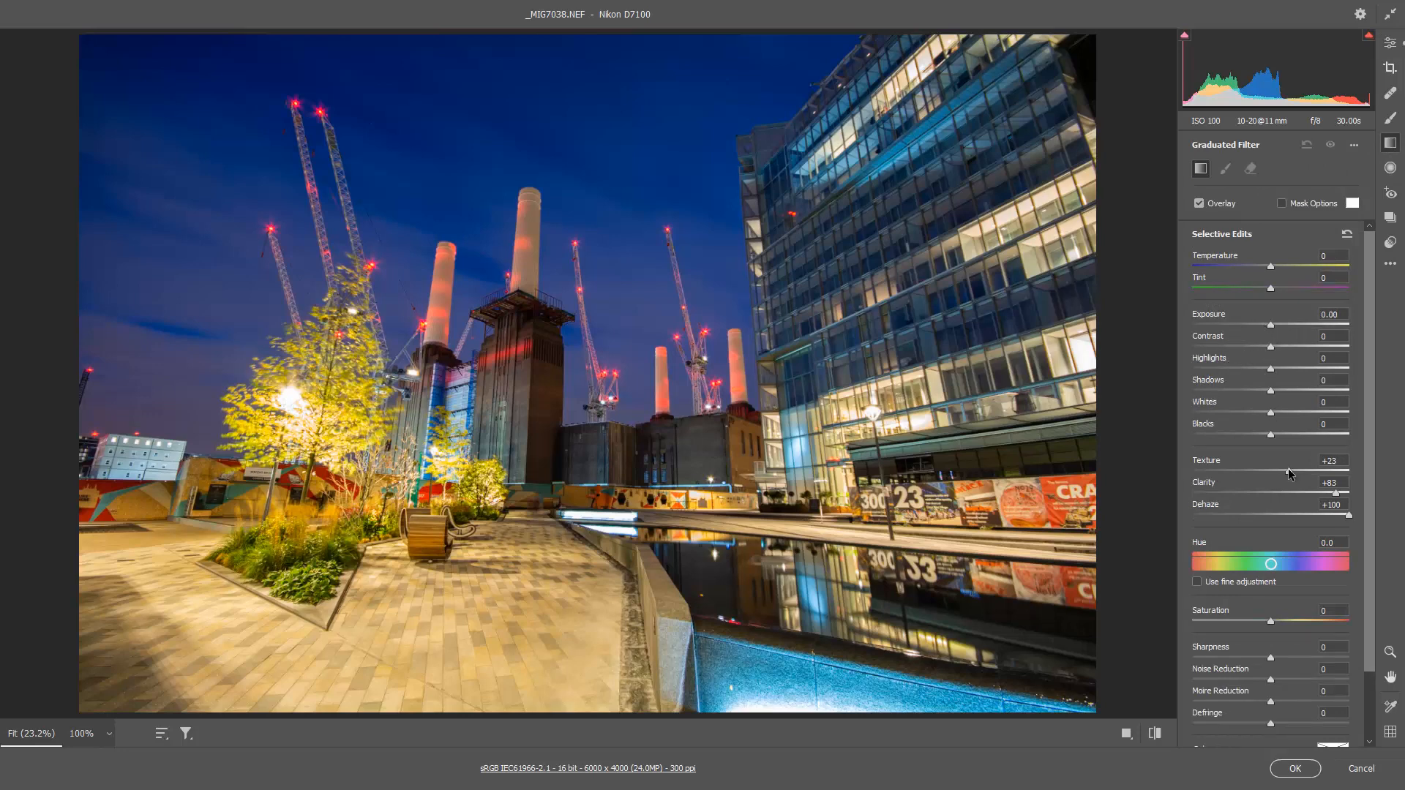
double_click(1335, 493)
double_click(1352, 515)
drag(1270, 372, 1183, 389)
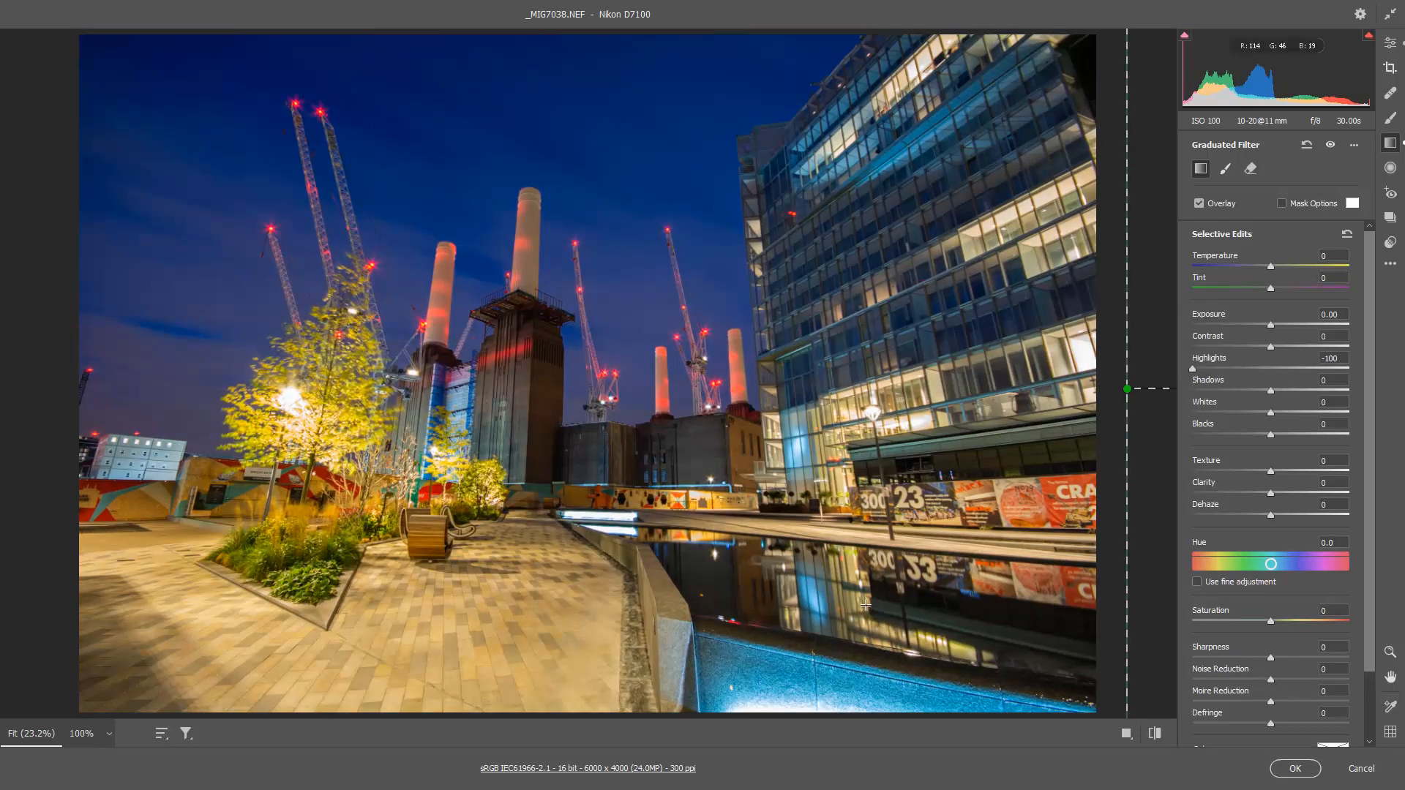
click(1295, 769)
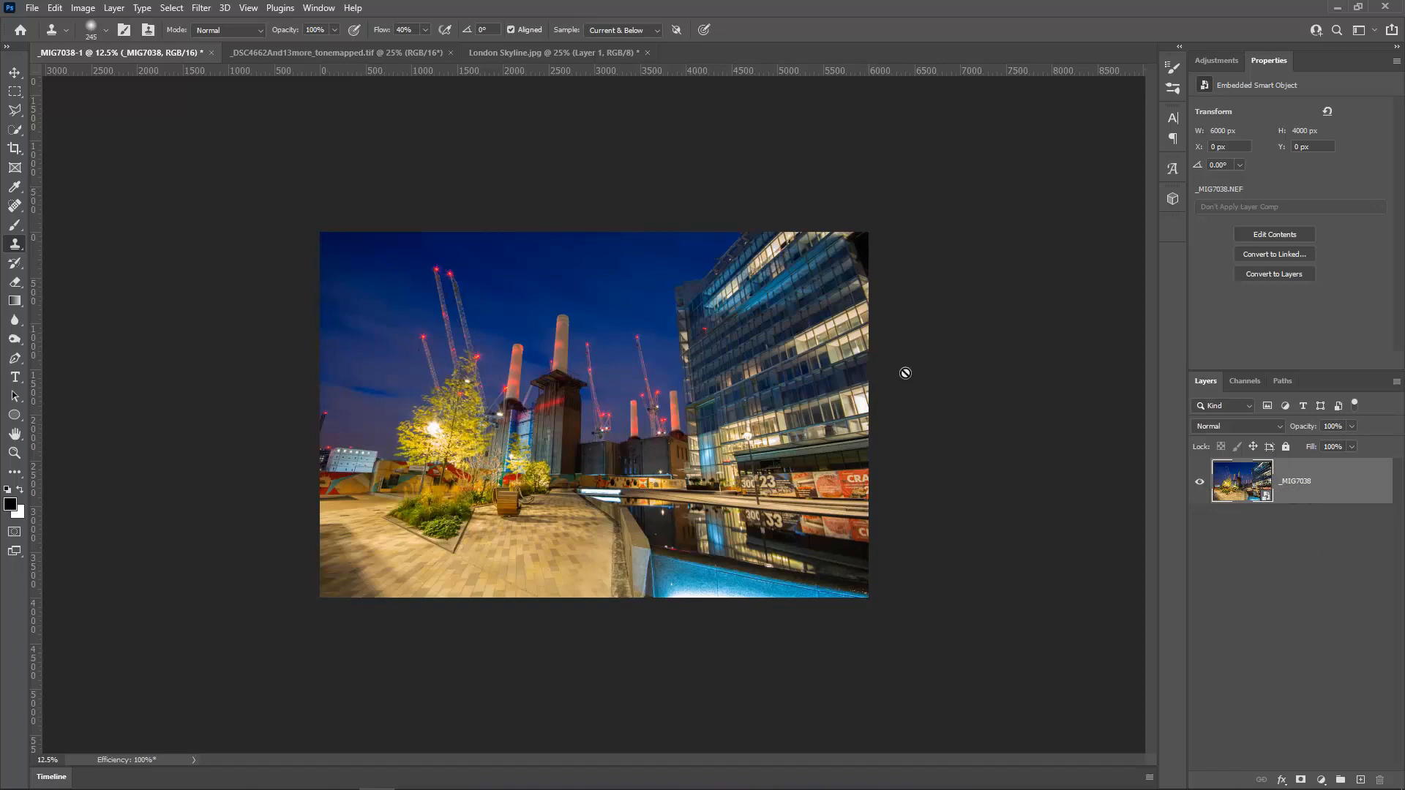
Step: Review which file types Save As offers for the _MIG7038-1 smart-object document and cancel without saving
click(32, 9)
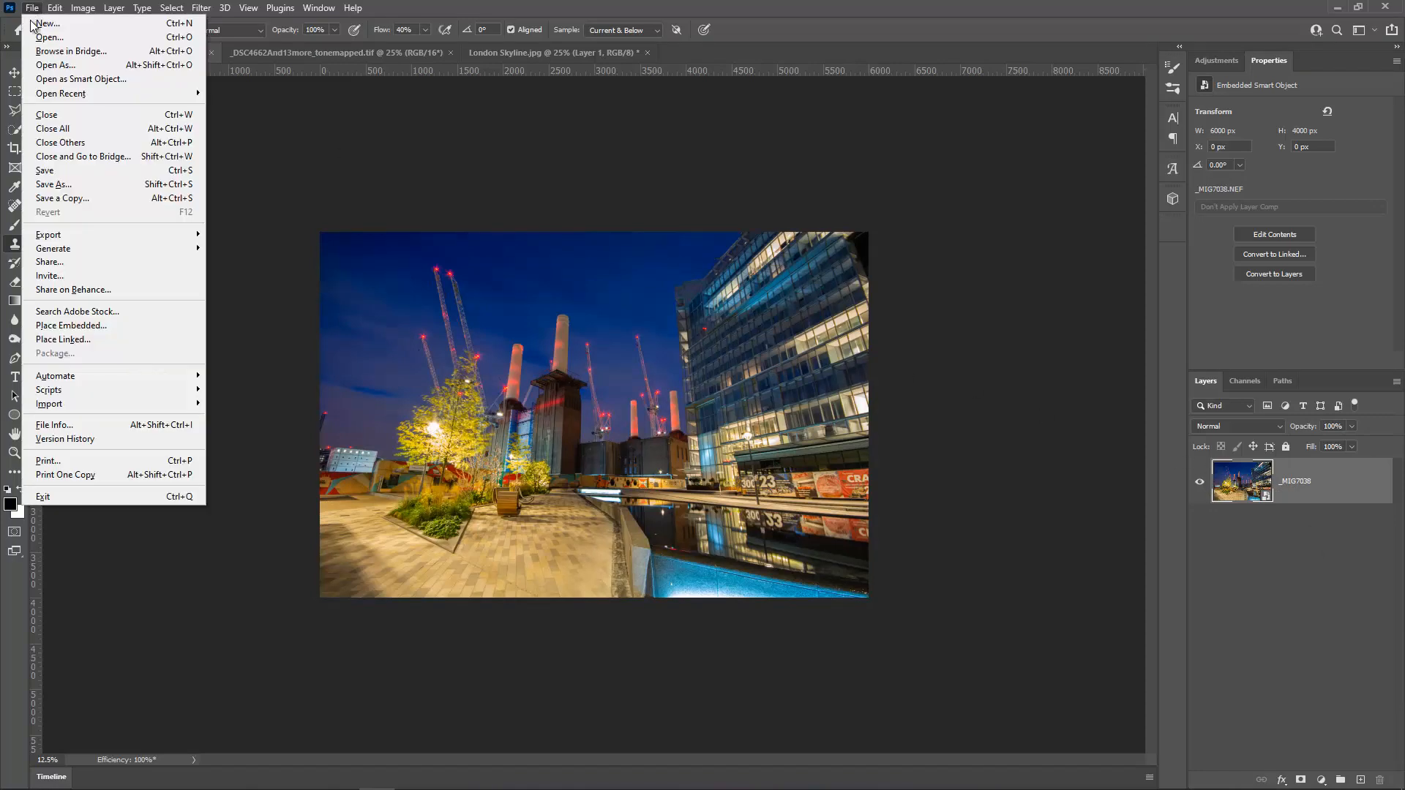
click(78, 181)
click(245, 338)
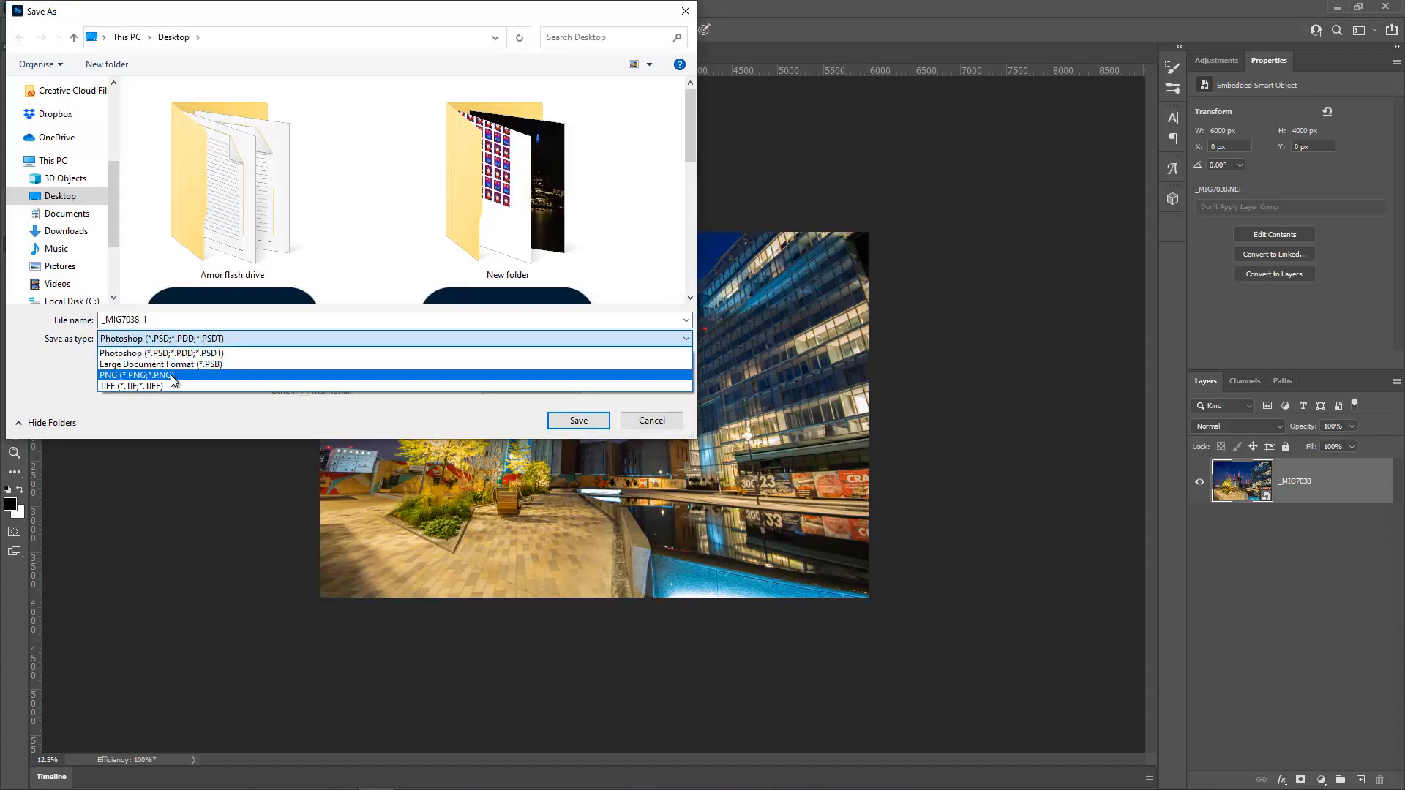
click(647, 422)
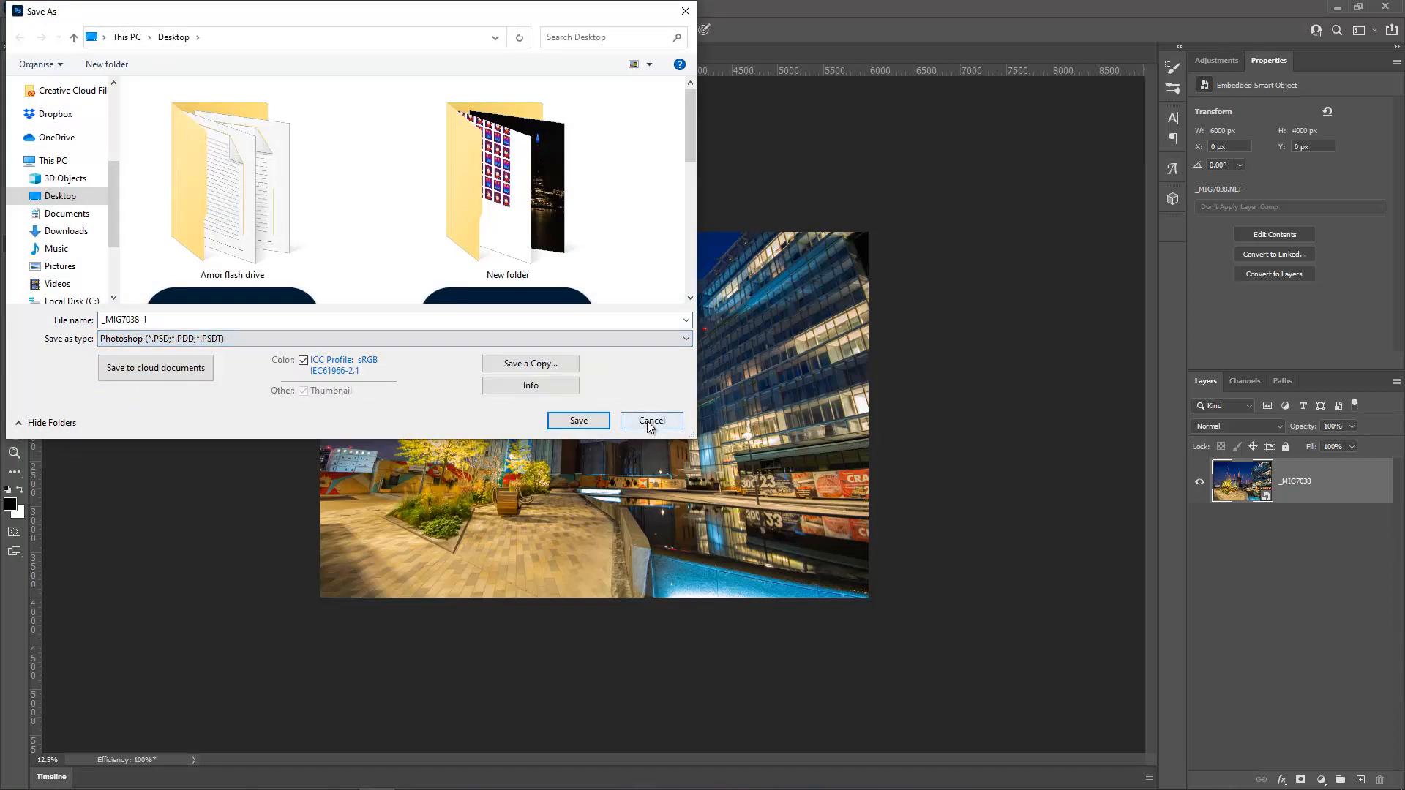
click(647, 422)
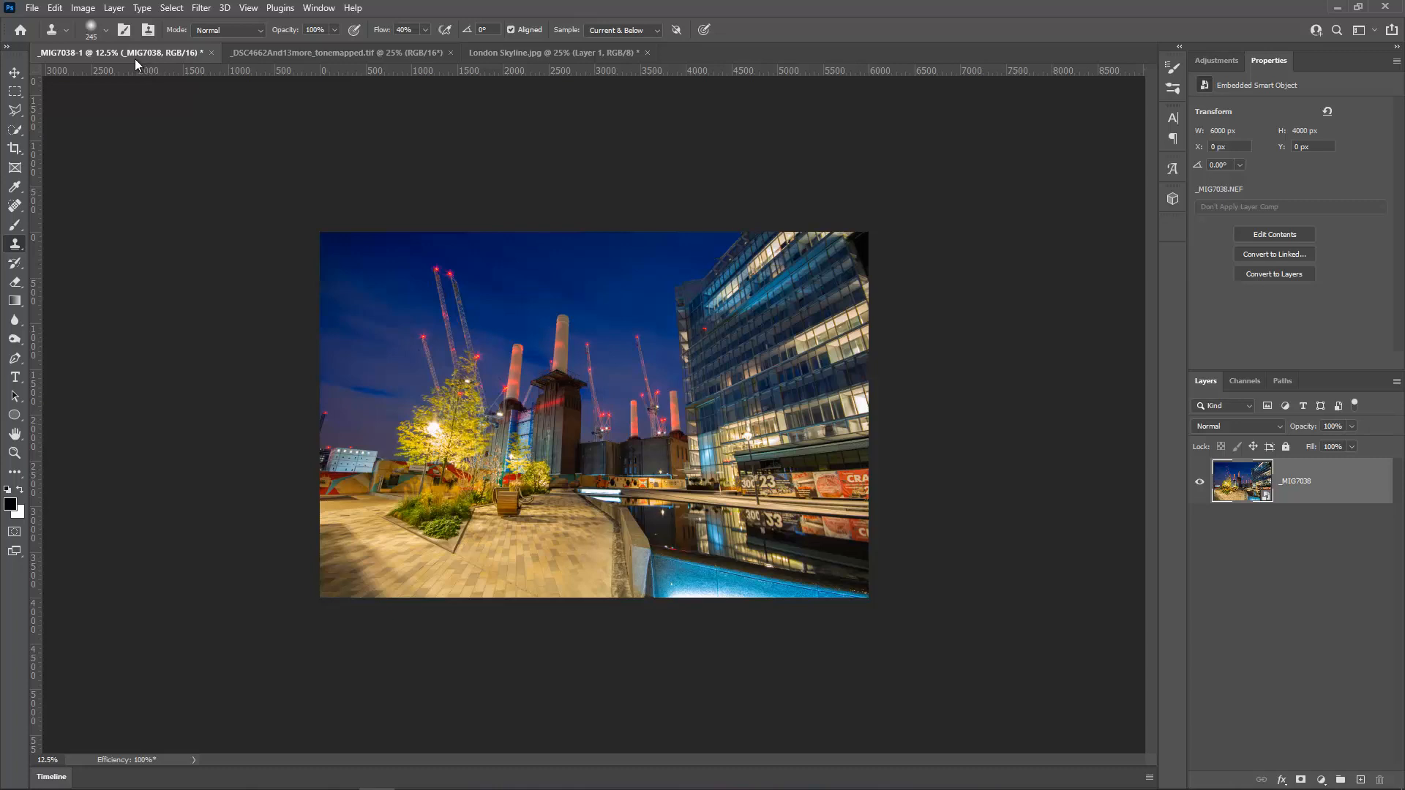
Step: Inspect the Save As dialog for the smart-object document once more and cancel it
click(33, 8)
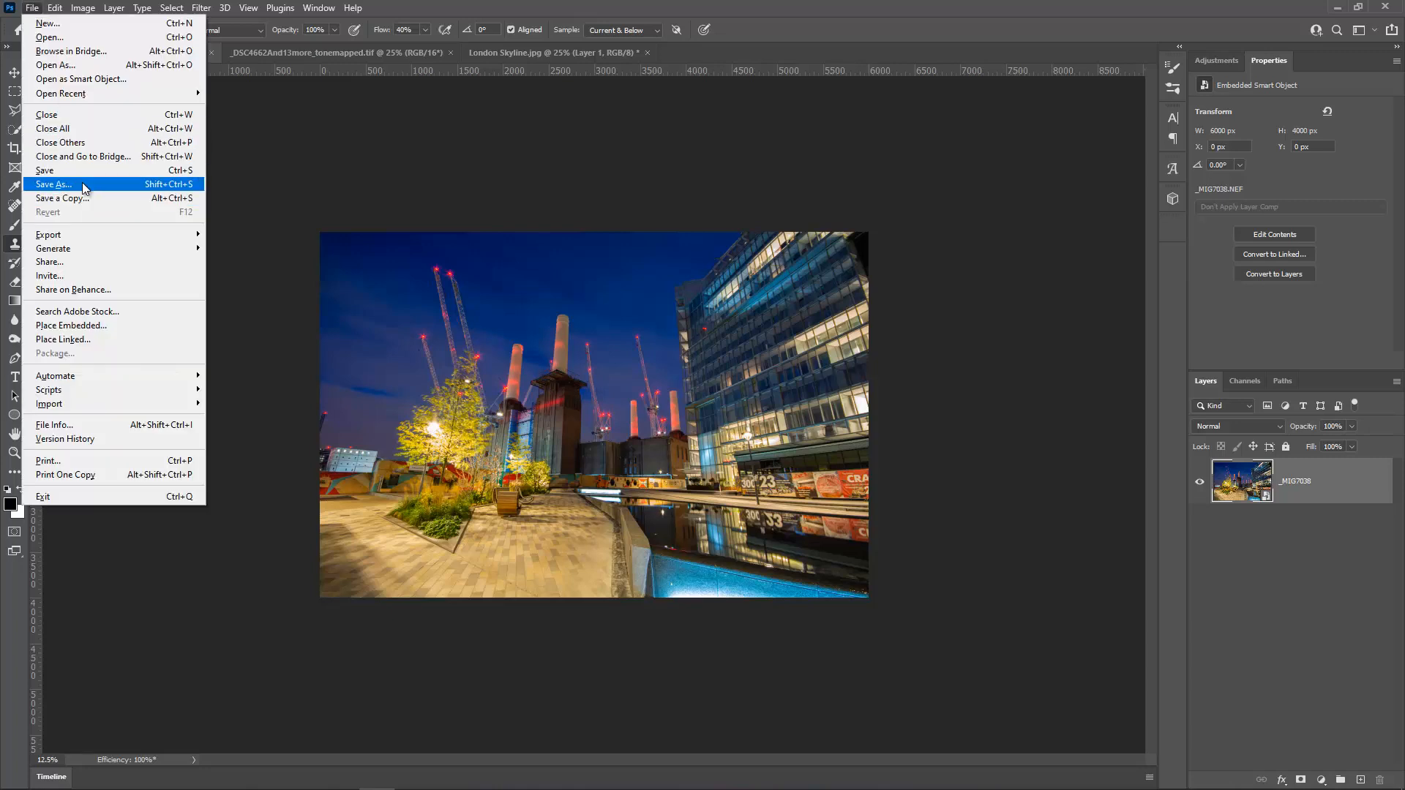
click(177, 184)
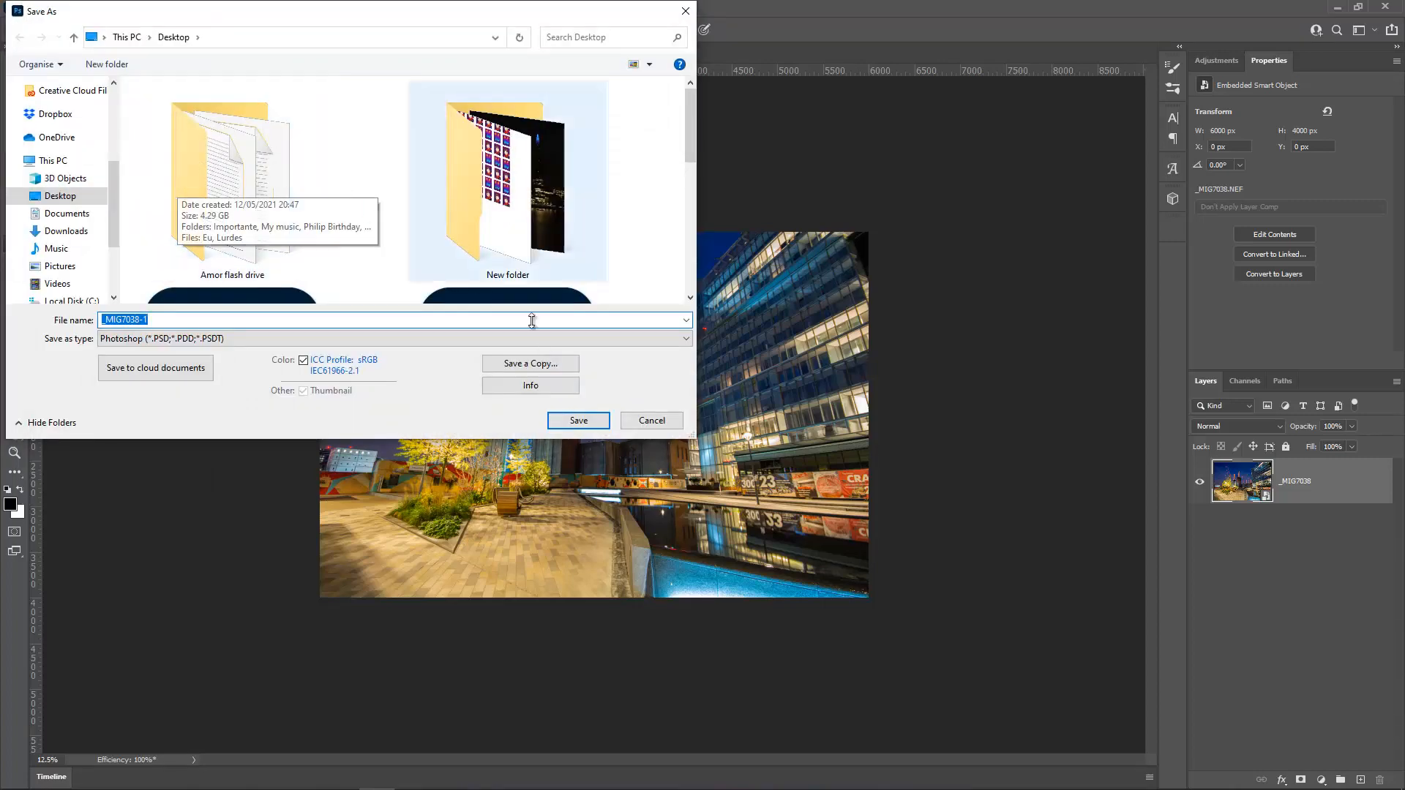
click(647, 422)
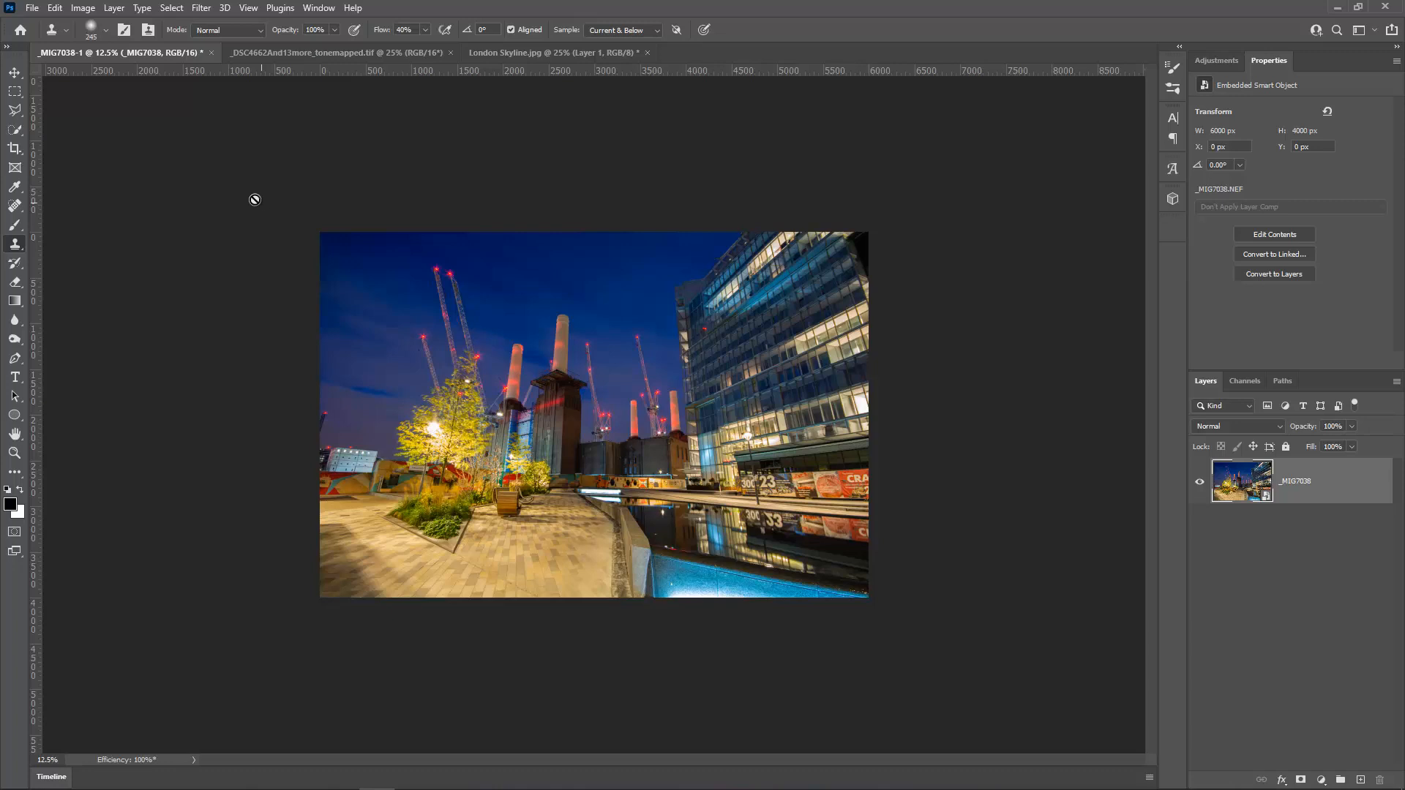
Step: Examine the save commands available for the smart-object document
click(33, 8)
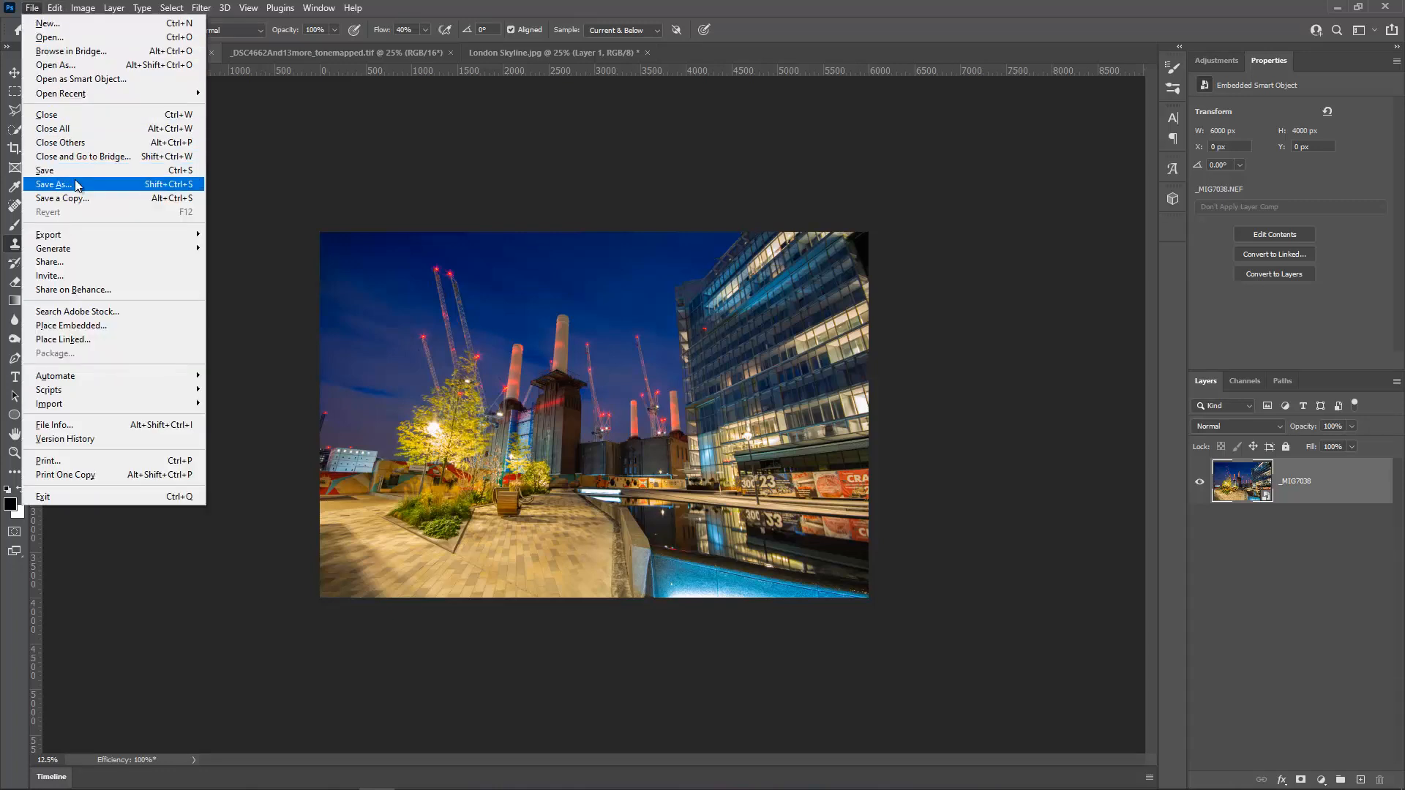